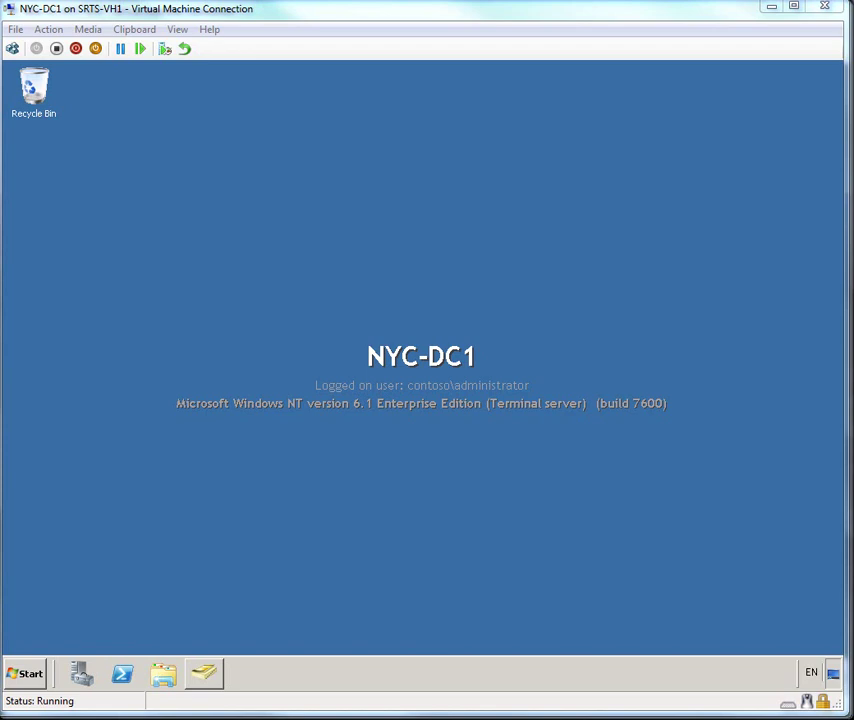
- In ADUC, add a new group named DAClients under Contoso.com > Users
{"action": "left_click", "coordinate": [203, 676]}
{"action": "double_click", "coordinate": [135, 229]}
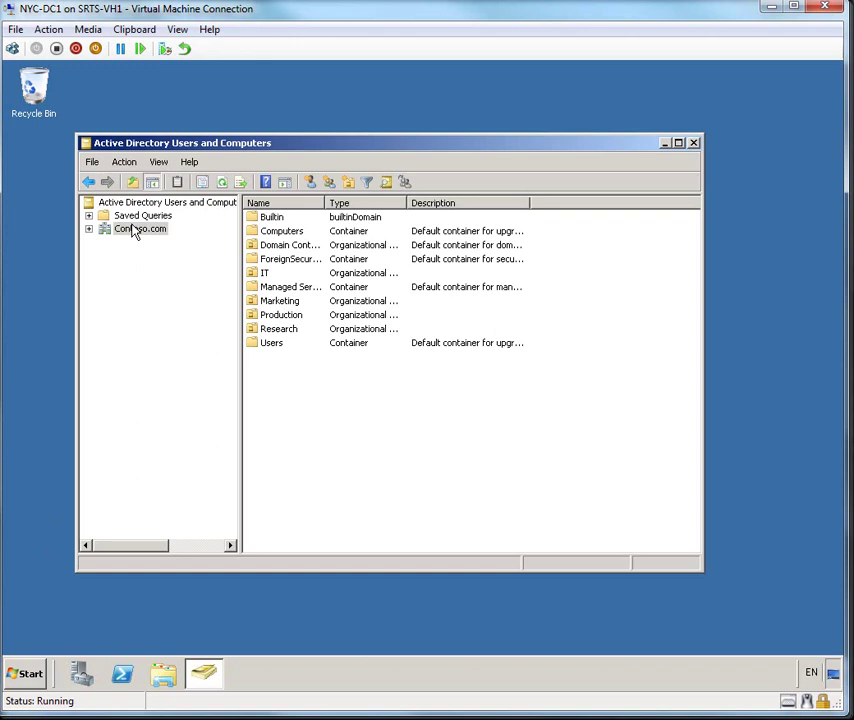
{"action": "double_click", "coordinate": [283, 352]}
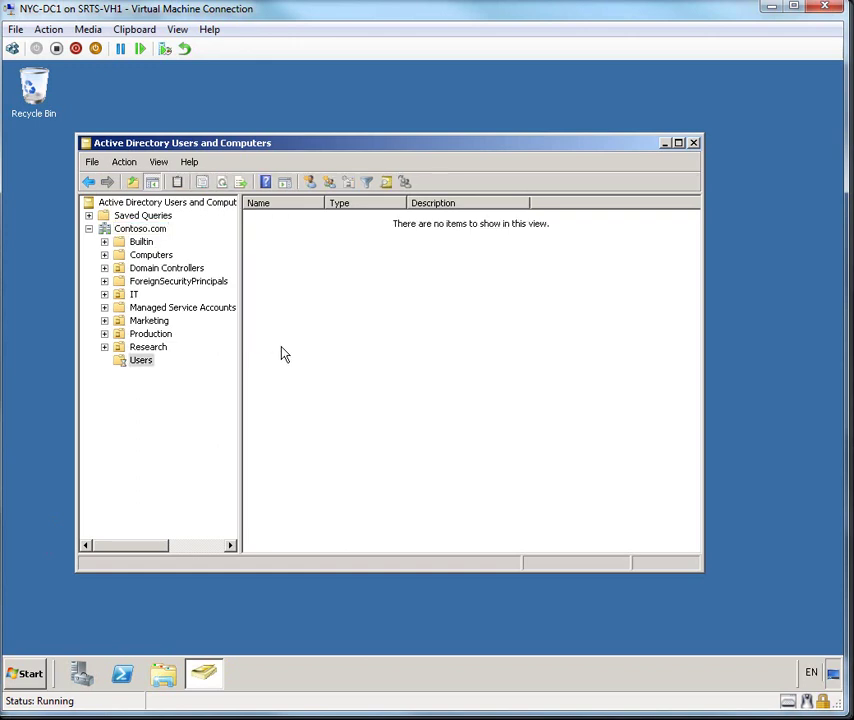
{"action": "left_click", "coordinate": [330, 188]}
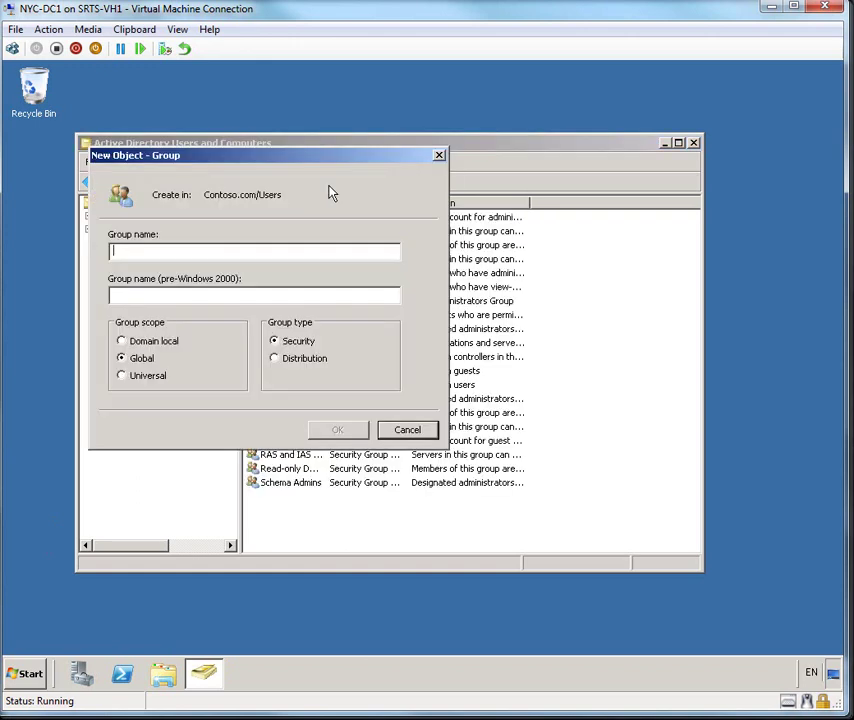
{"action": "type", "text": "DACli"}
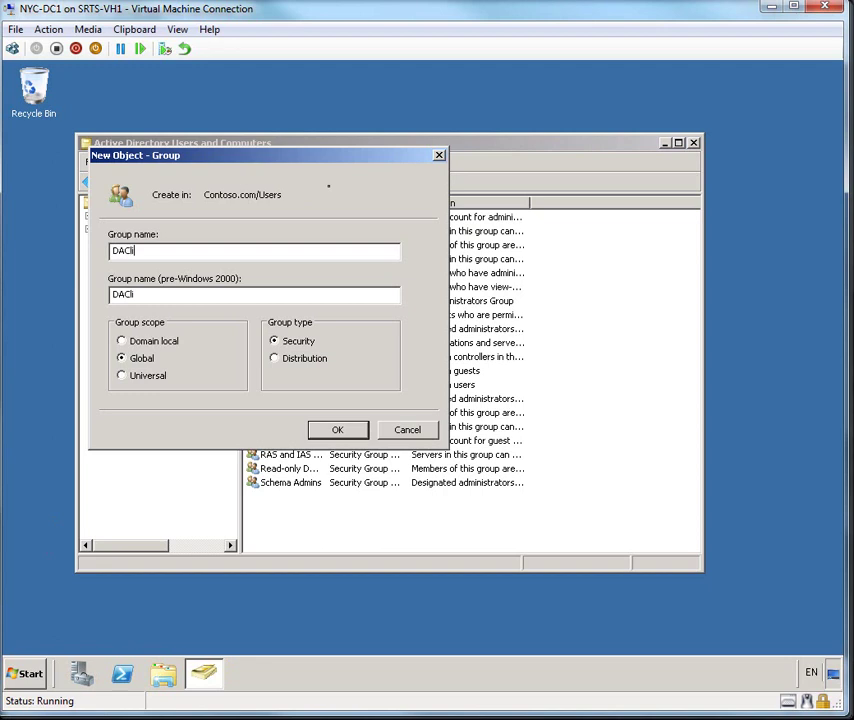
{"action": "type", "text": "ents"}
{"action": "left_click", "coordinate": [336, 431]}
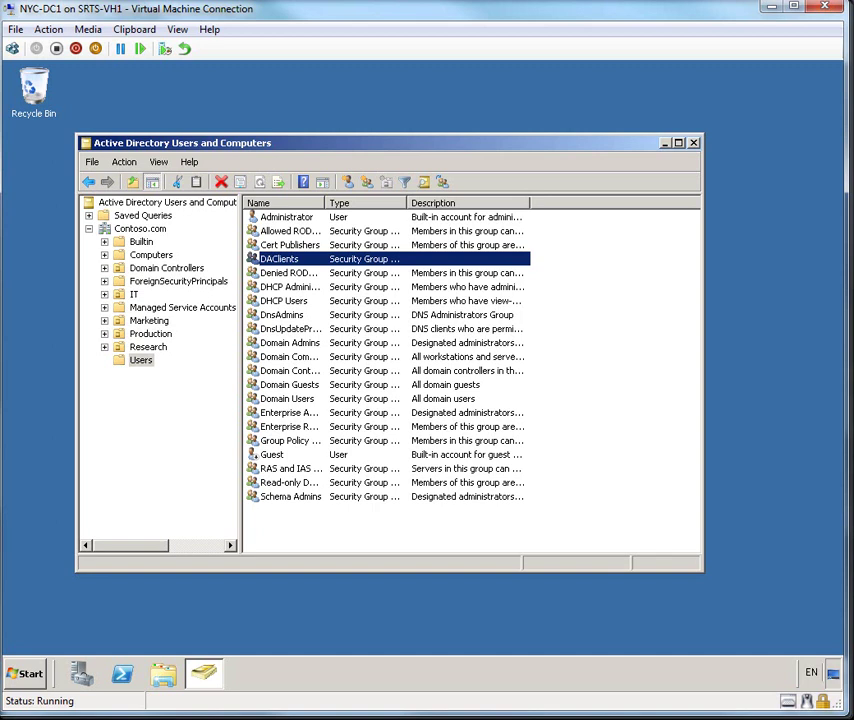
- Add the NYC-CL1 computer account to the DAClients group, then close ADUC
{"action": "left_click", "coordinate": [165, 256]}
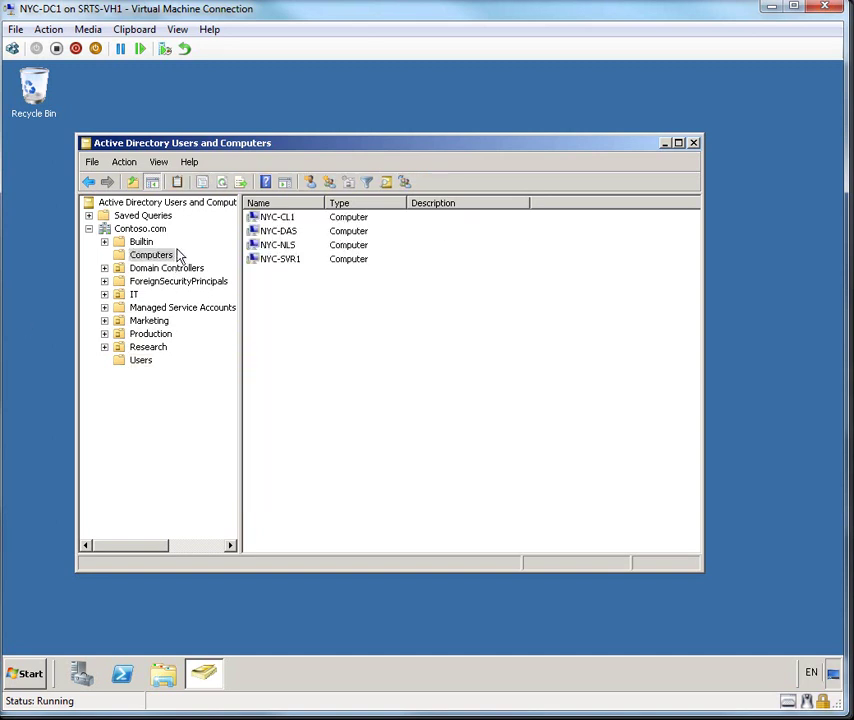
{"action": "left_click", "coordinate": [289, 218]}
{"action": "right_click", "coordinate": [297, 218]}
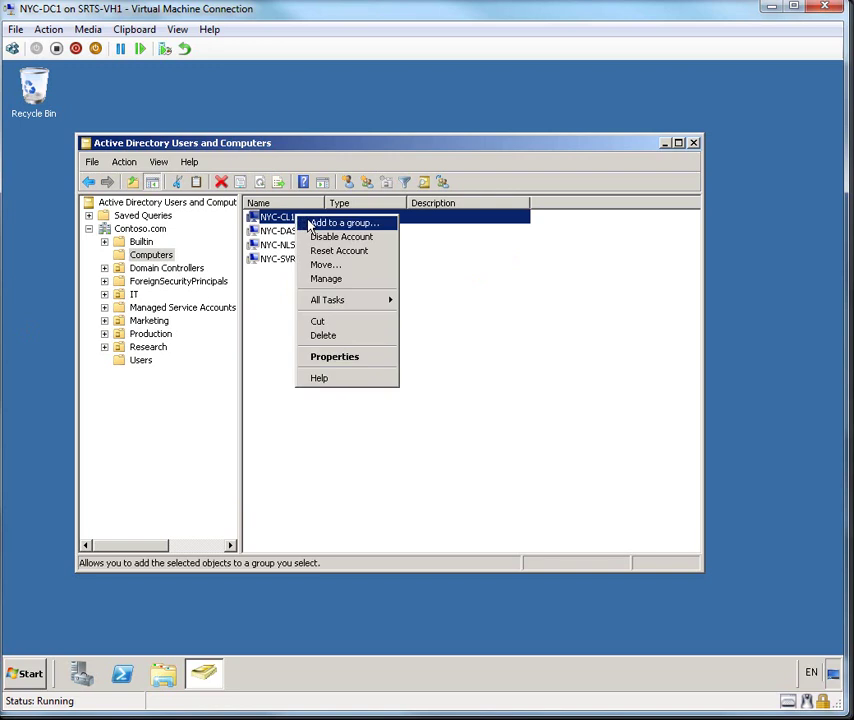
{"action": "left_click", "coordinate": [302, 223]}
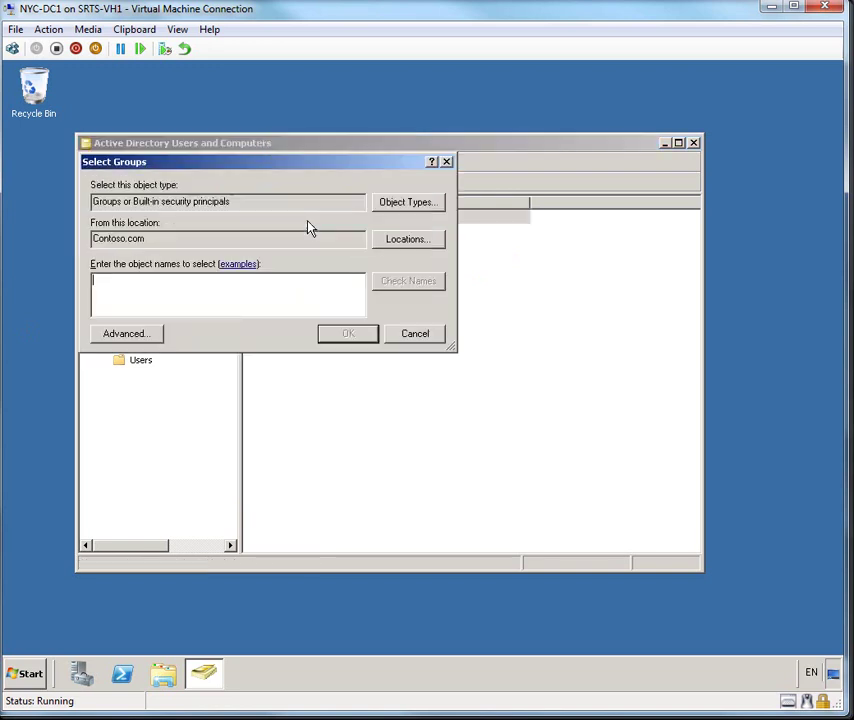
{"action": "type", "text": "D"}
{"action": "key", "text": "BackSpace"}
{"action": "type", "text": "DAC"}
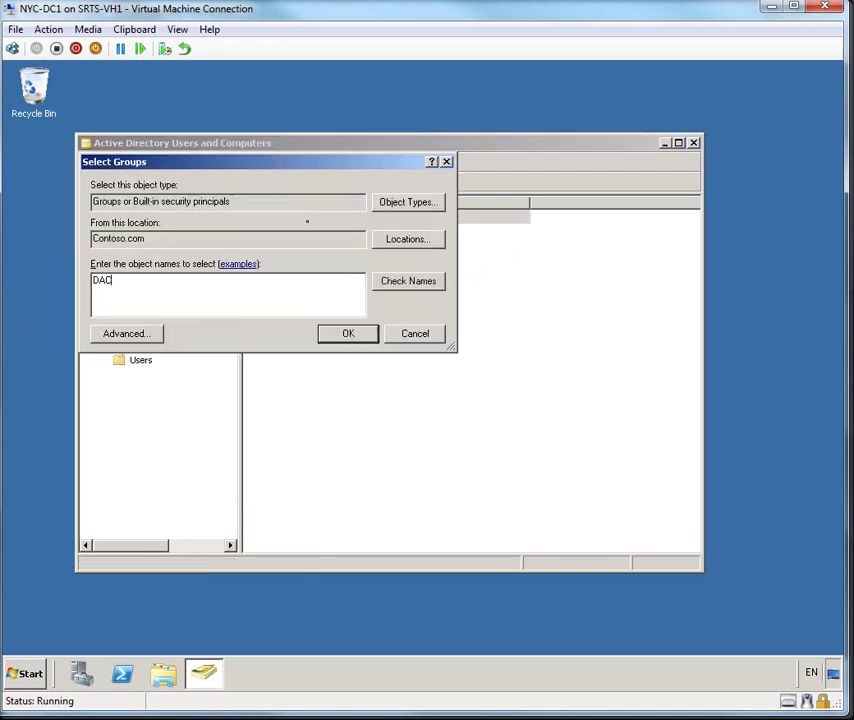
{"action": "type", "text": "lients"}
{"action": "left_click", "coordinate": [347, 337]}
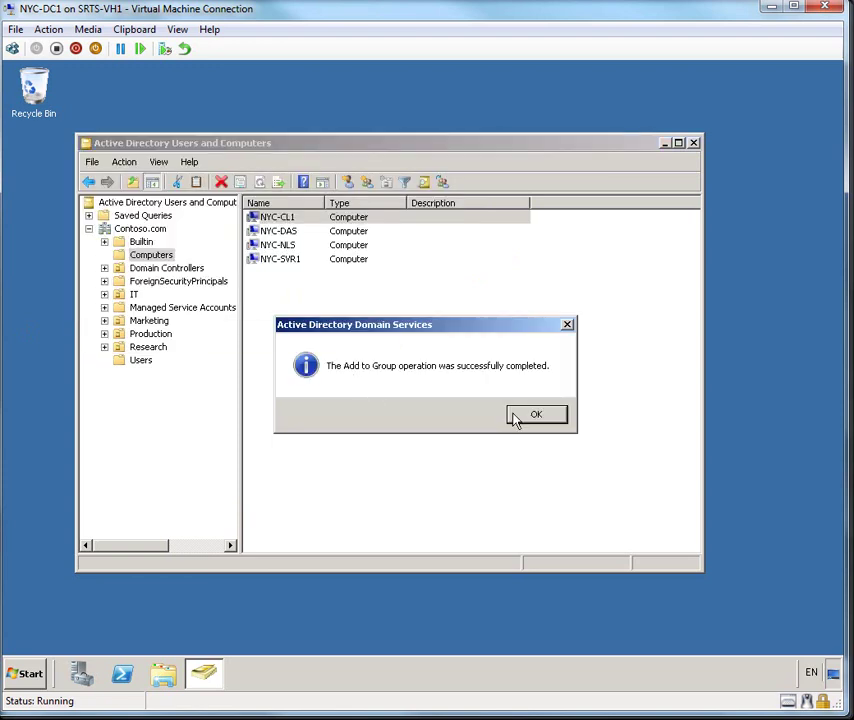
{"action": "left_click", "coordinate": [513, 416]}
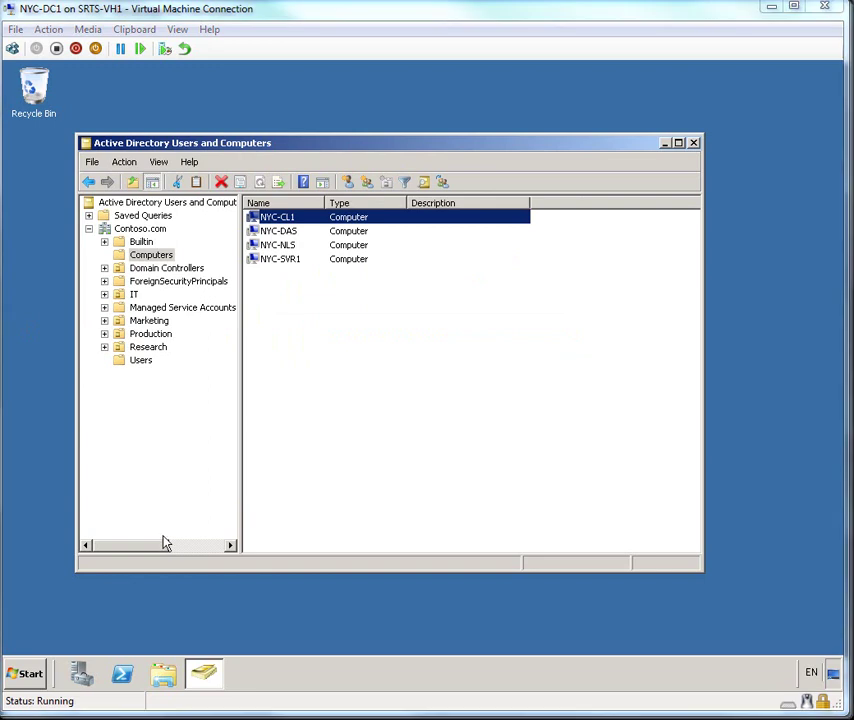
{"action": "left_click", "coordinate": [694, 143]}
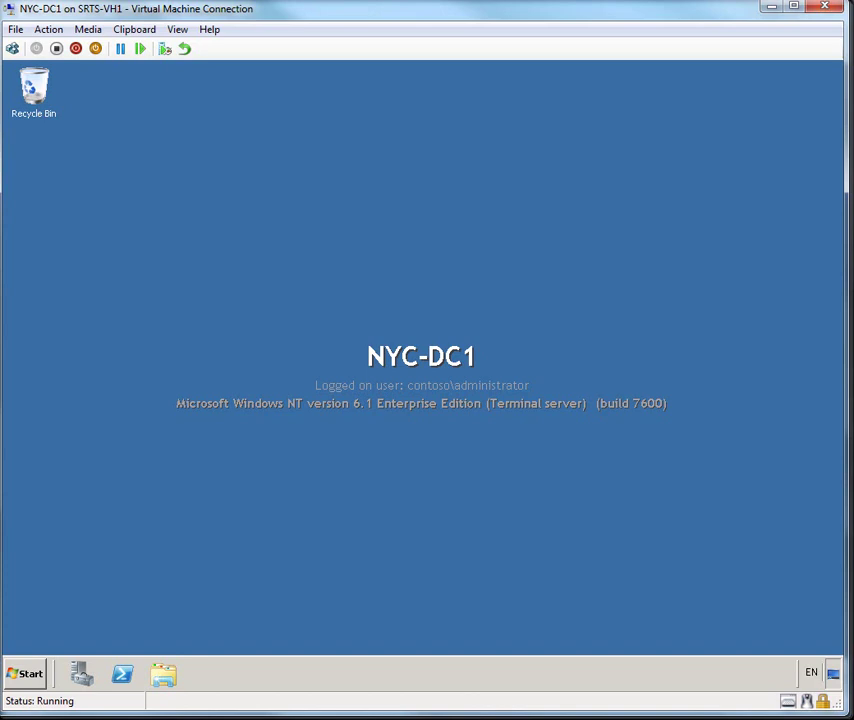
- Launch Group Policy Management and open the Default Domain Policy for editing
{"action": "left_click", "coordinate": [18, 673]}
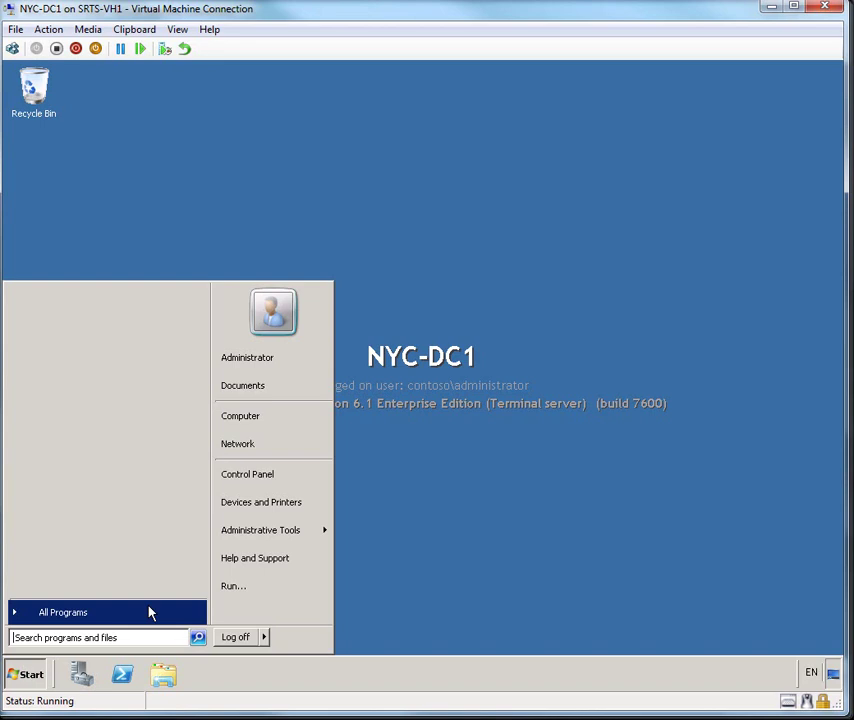
{"action": "left_click", "coordinate": [263, 535]}
{"action": "left_click", "coordinate": [419, 437]}
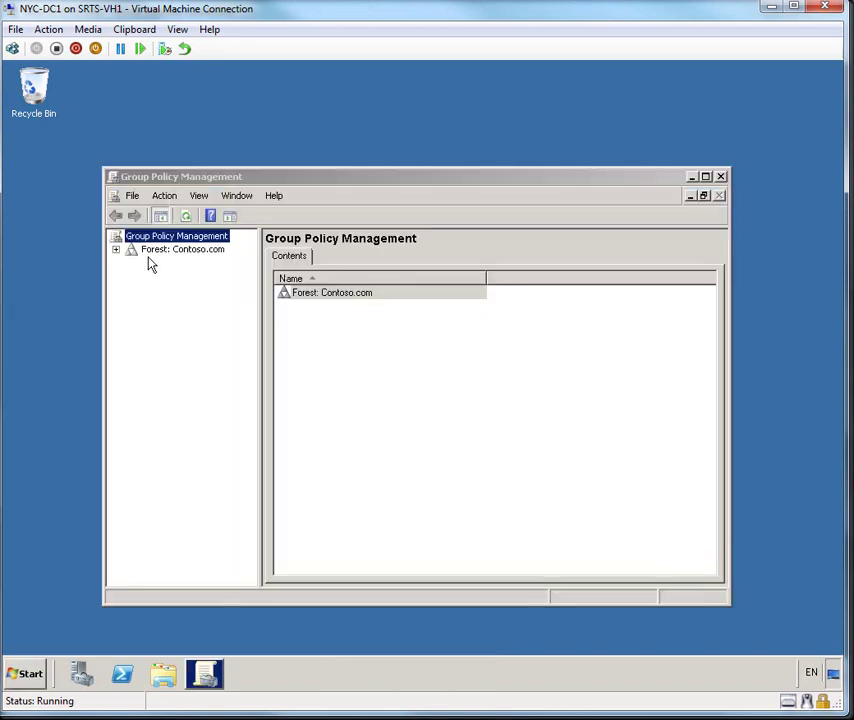
{"action": "left_click", "coordinate": [116, 249]}
{"action": "left_click", "coordinate": [131, 262]}
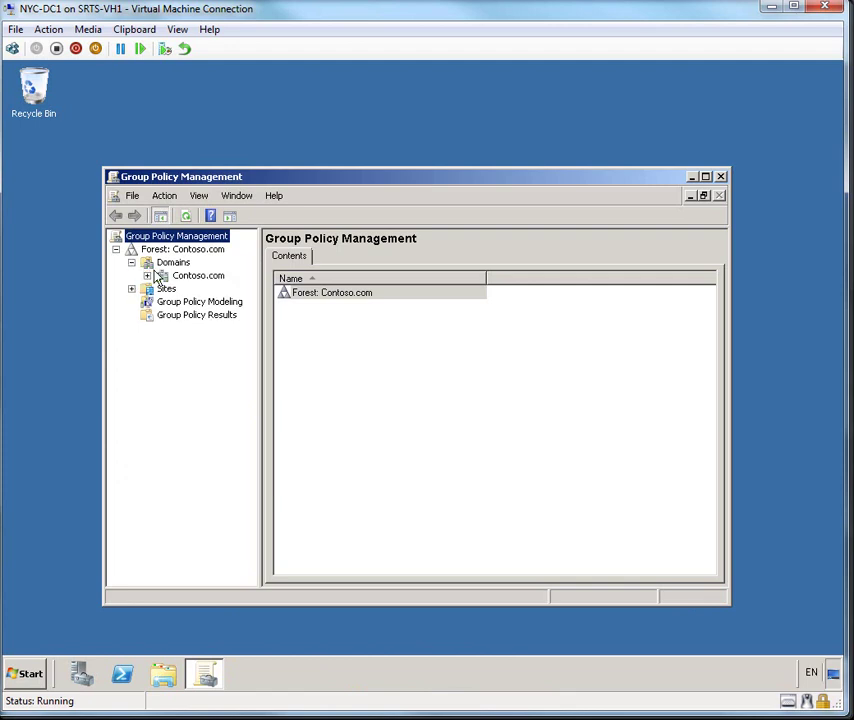
{"action": "right_click", "coordinate": [220, 288]}
{"action": "key", "text": "Escape"}
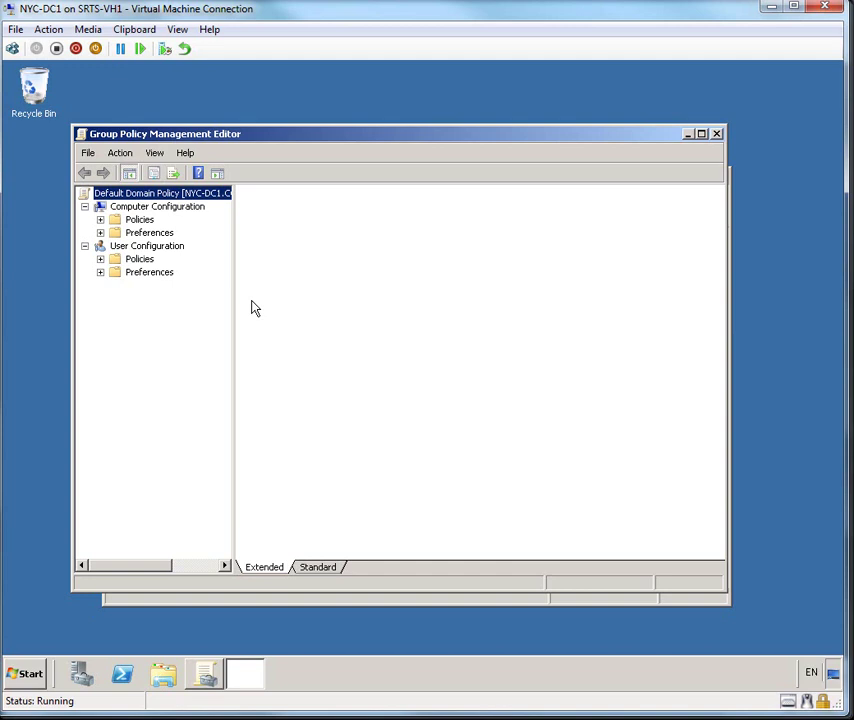
- Navigate to Windows Firewall with Advanced Security Inbound Rules under Computer Configuration
{"action": "left_click", "coordinate": [100, 219]}
{"action": "left_click", "coordinate": [116, 259]}
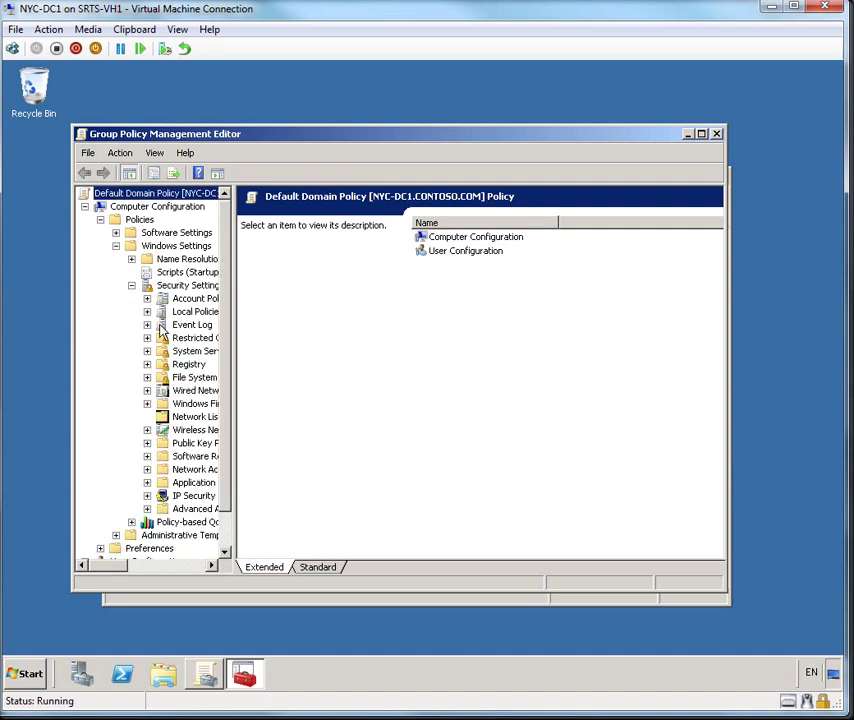
{"action": "left_click_drag", "start_coordinate": [229, 391], "coordinate": [341, 404]}
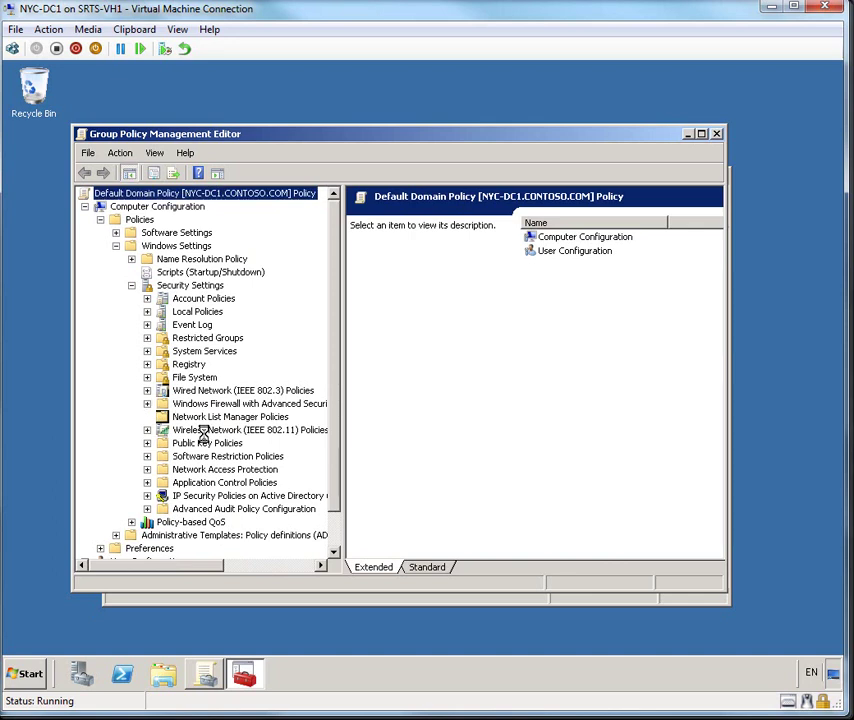
{"action": "left_click", "coordinate": [197, 418]}
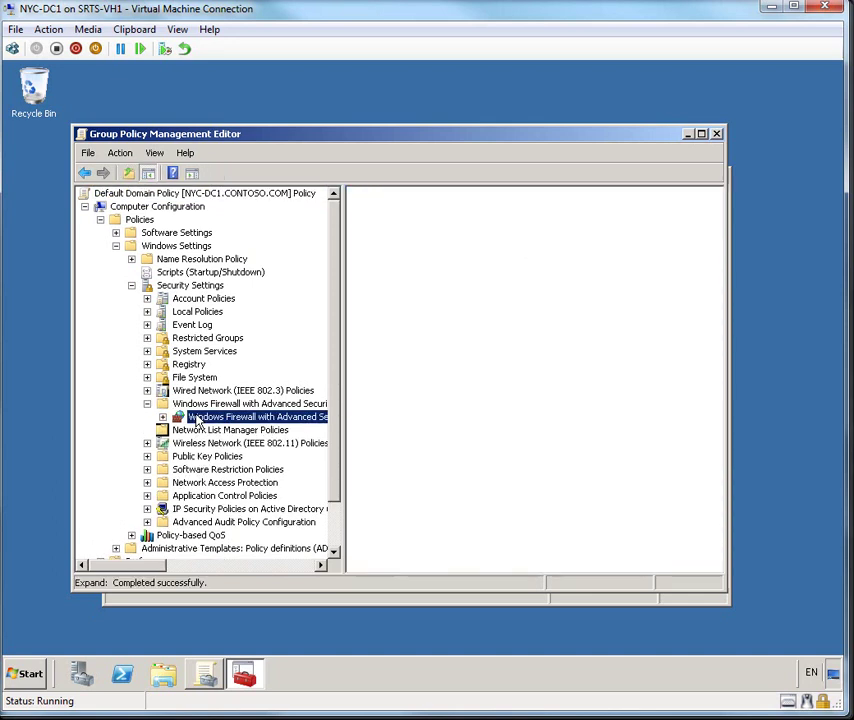
{"action": "double_click", "coordinate": [197, 420]}
{"action": "left_click", "coordinate": [201, 432]}
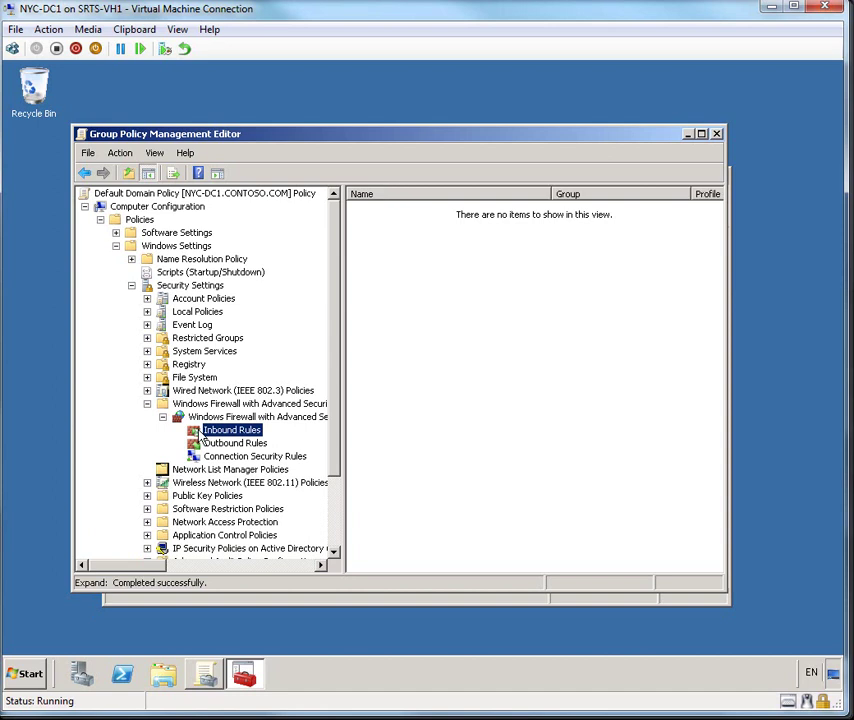
{"action": "right_click", "coordinate": [200, 433]}
- Start a custom inbound rule for all programs, limited to ICMPv6 Echo Request
{"action": "left_click", "coordinate": [228, 440]}
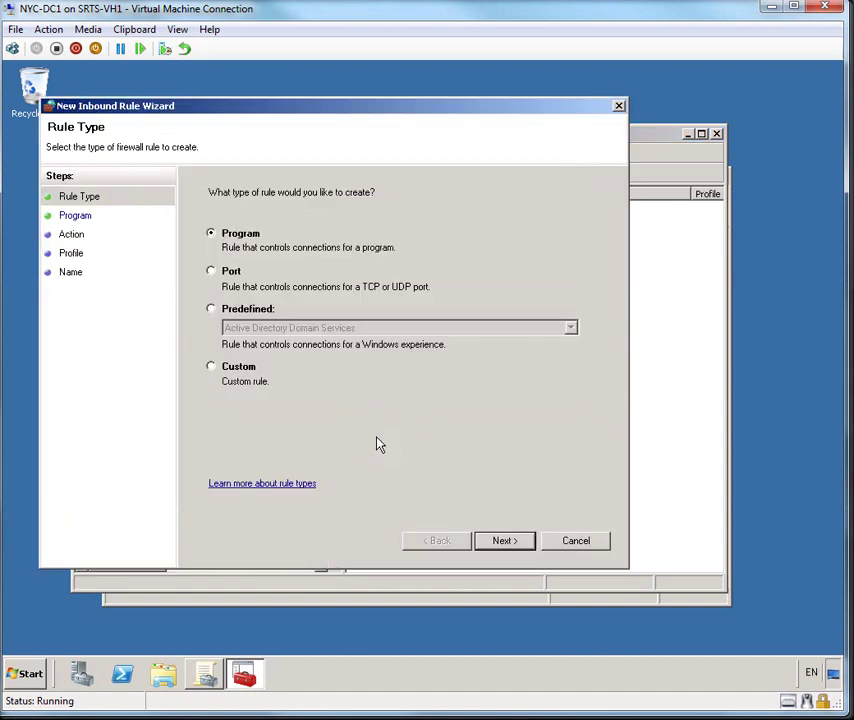
{"action": "left_click", "coordinate": [245, 372]}
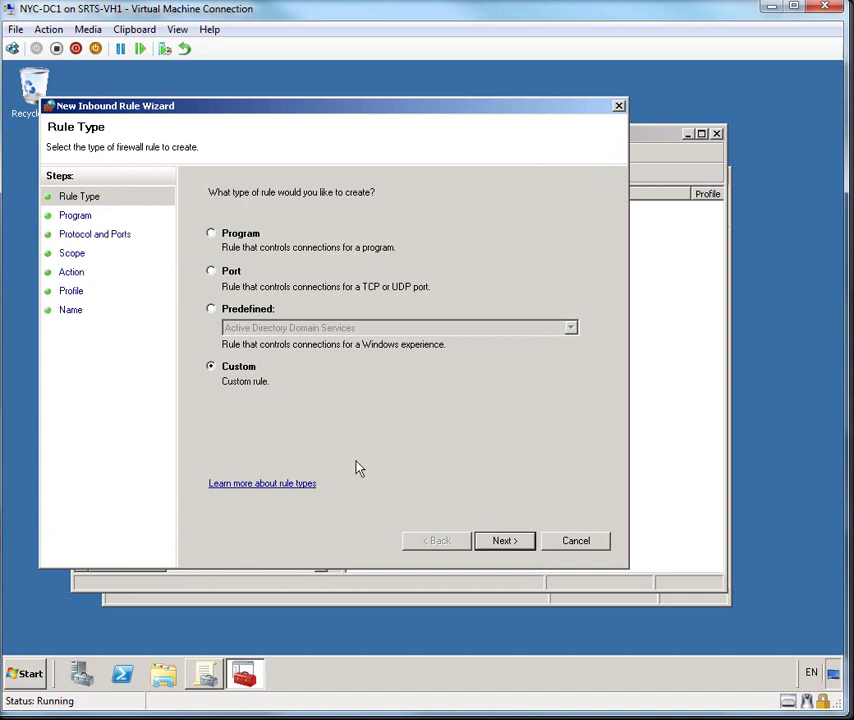
{"action": "left_click", "coordinate": [500, 540]}
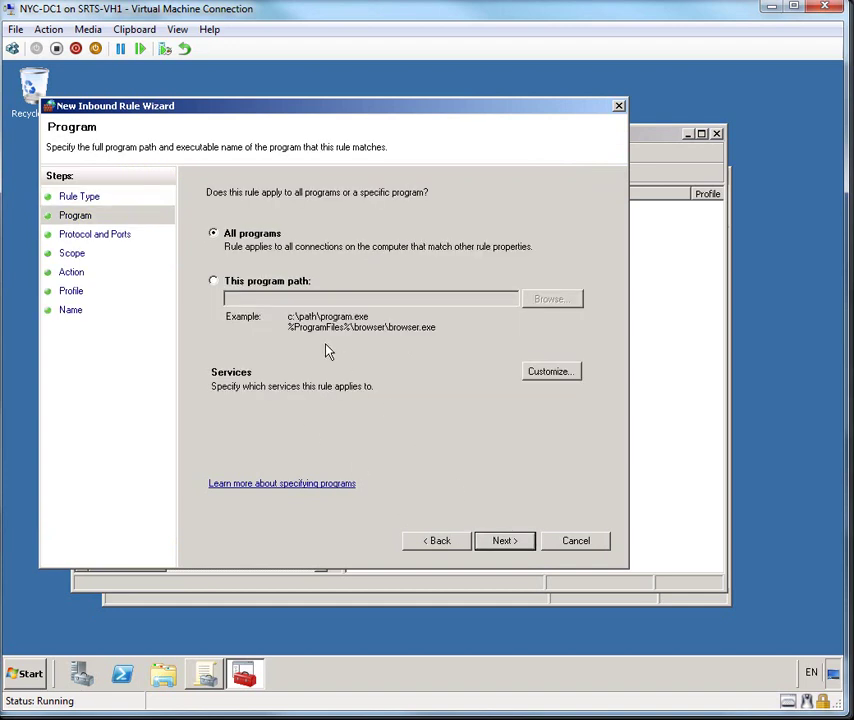
{"action": "left_click", "coordinate": [520, 542]}
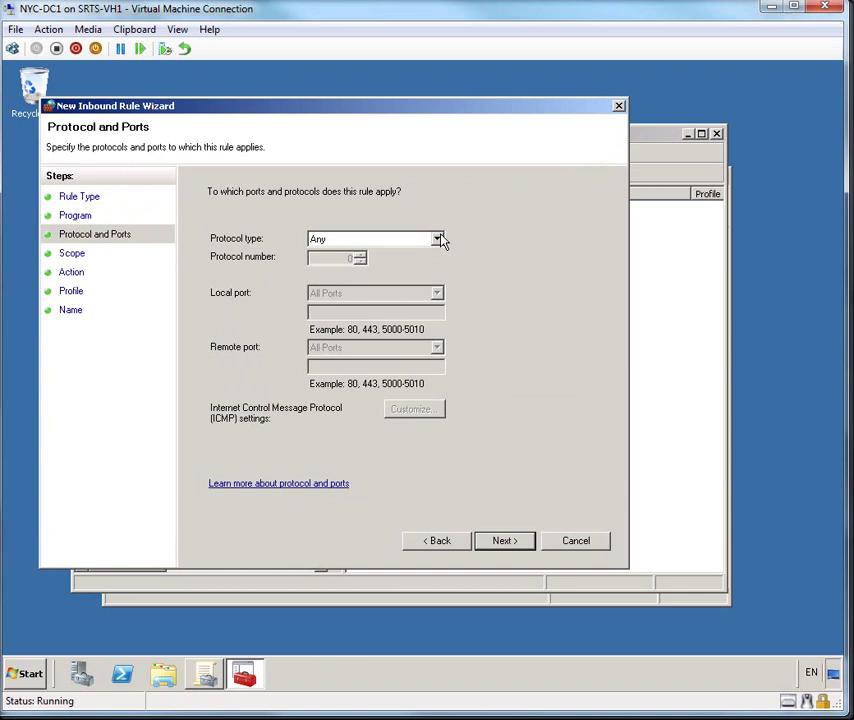
{"action": "left_click", "coordinate": [437, 239]}
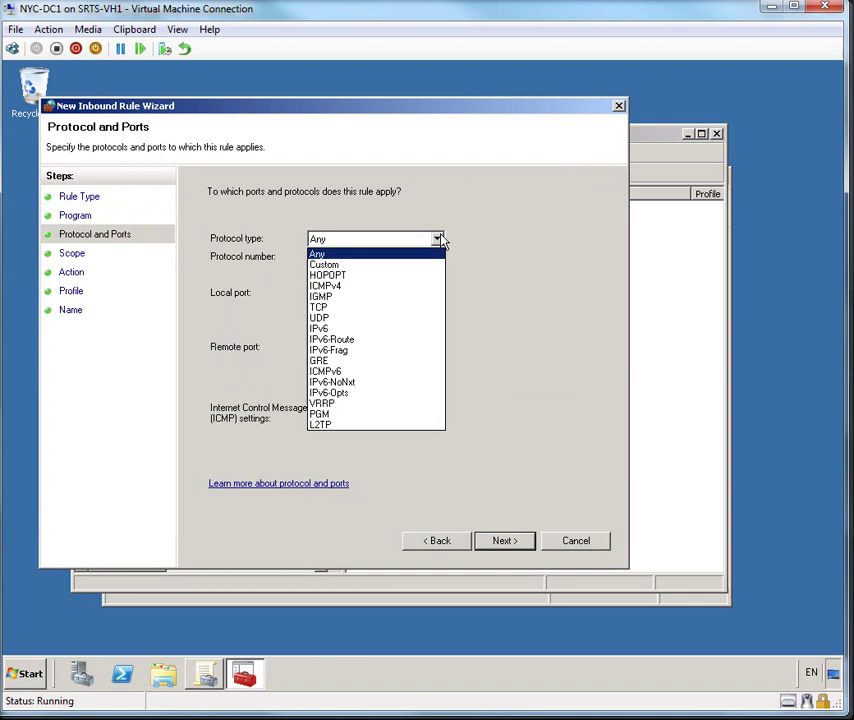
{"action": "left_click", "coordinate": [333, 371]}
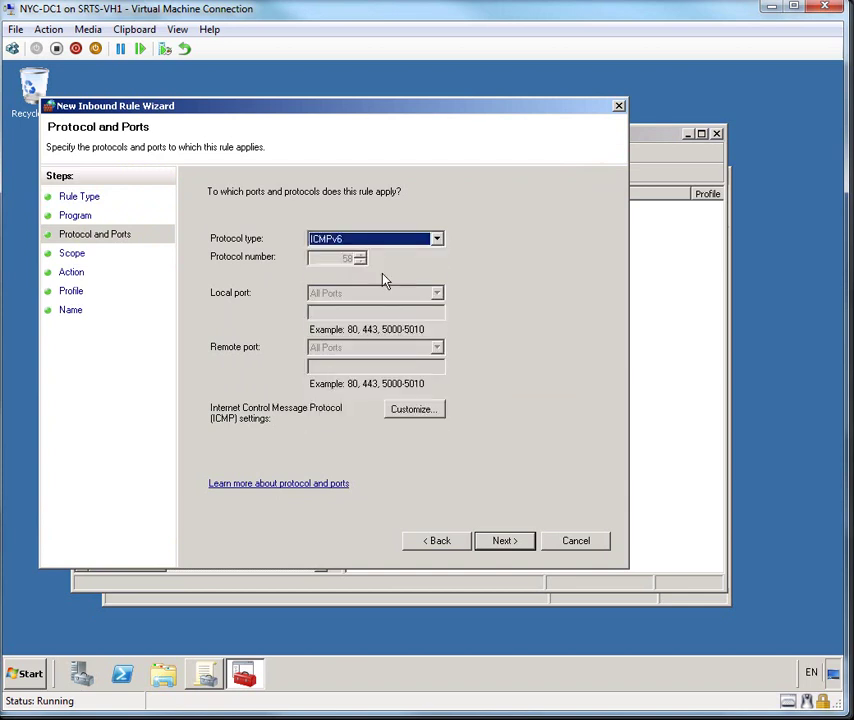
{"action": "left_click", "coordinate": [412, 410]}
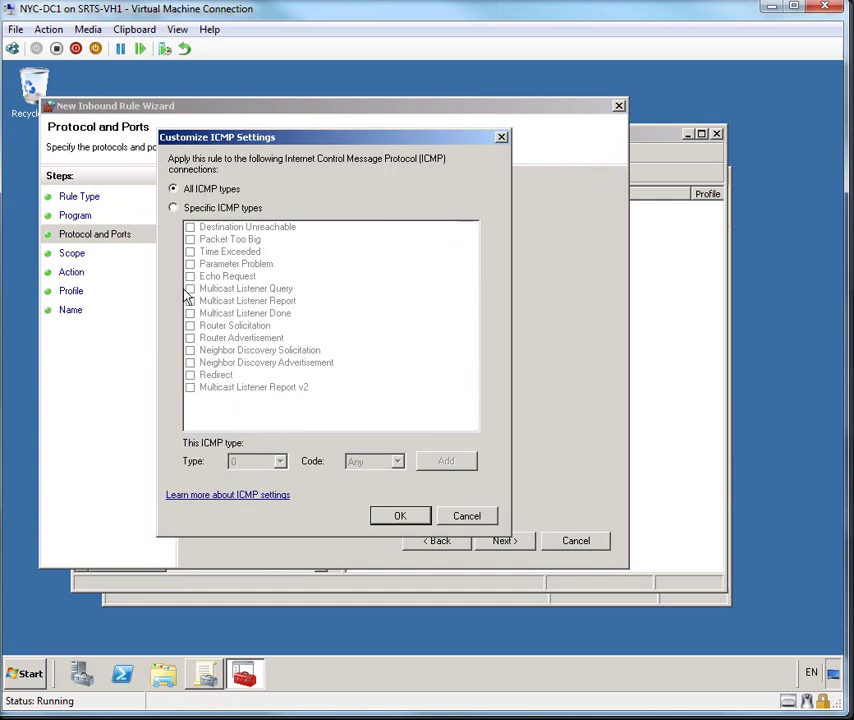
{"action": "left_click", "coordinate": [174, 208]}
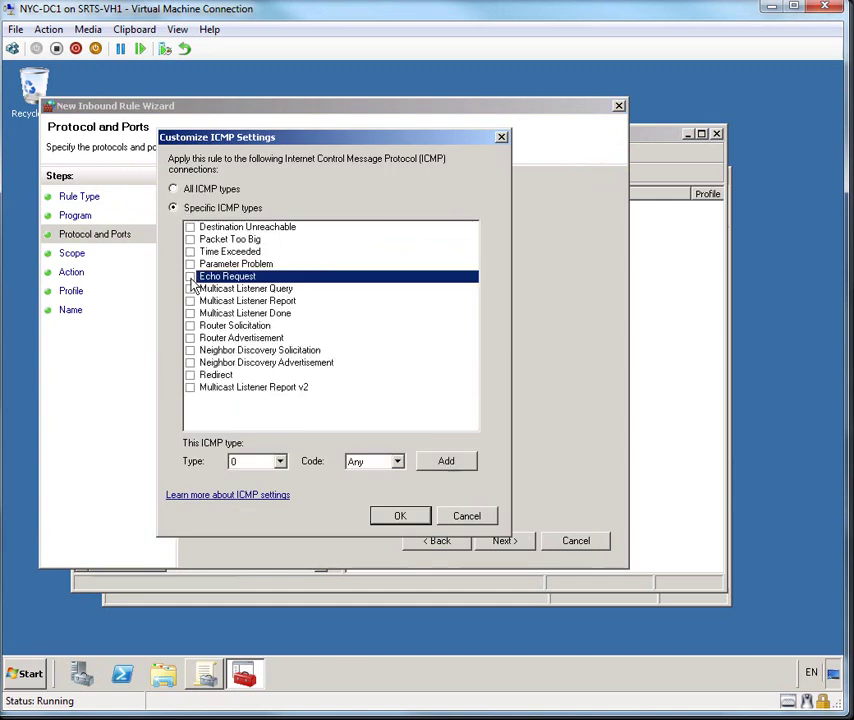
{"action": "left_click", "coordinate": [191, 278]}
{"action": "left_click", "coordinate": [390, 516]}
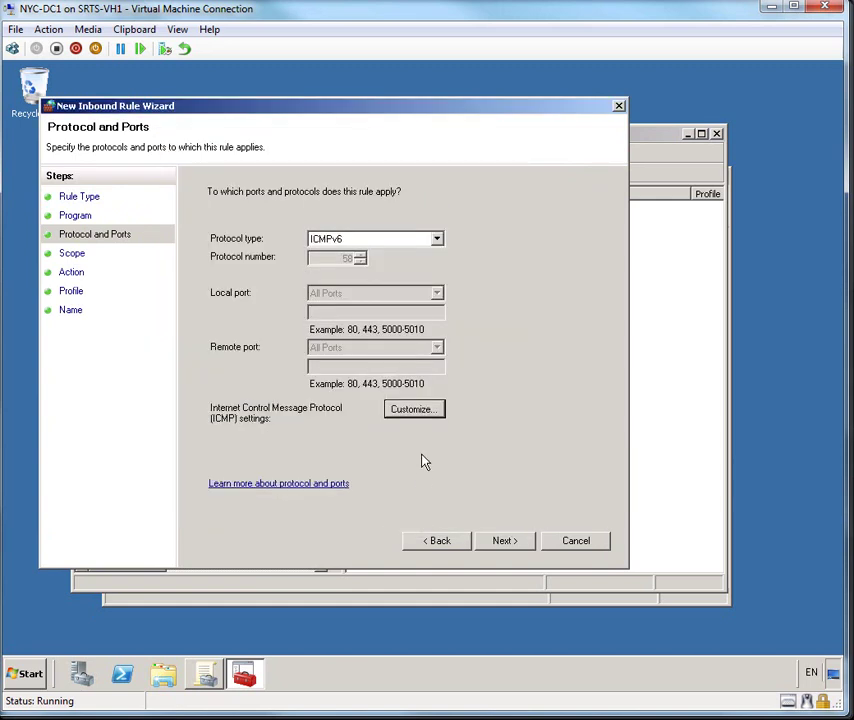
- Keep default ports, addresses and action, apply to all profiles, and name it 'Inbound ICMPv6 Echo Requests'
{"action": "left_click", "coordinate": [501, 542]}
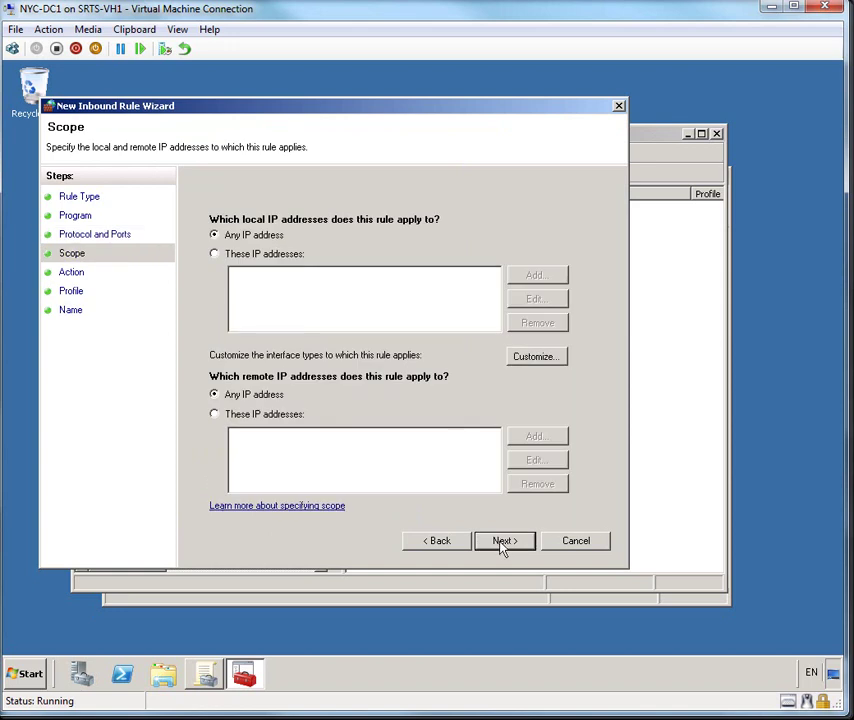
{"action": "left_click", "coordinate": [501, 542]}
{"action": "left_click", "coordinate": [502, 545]}
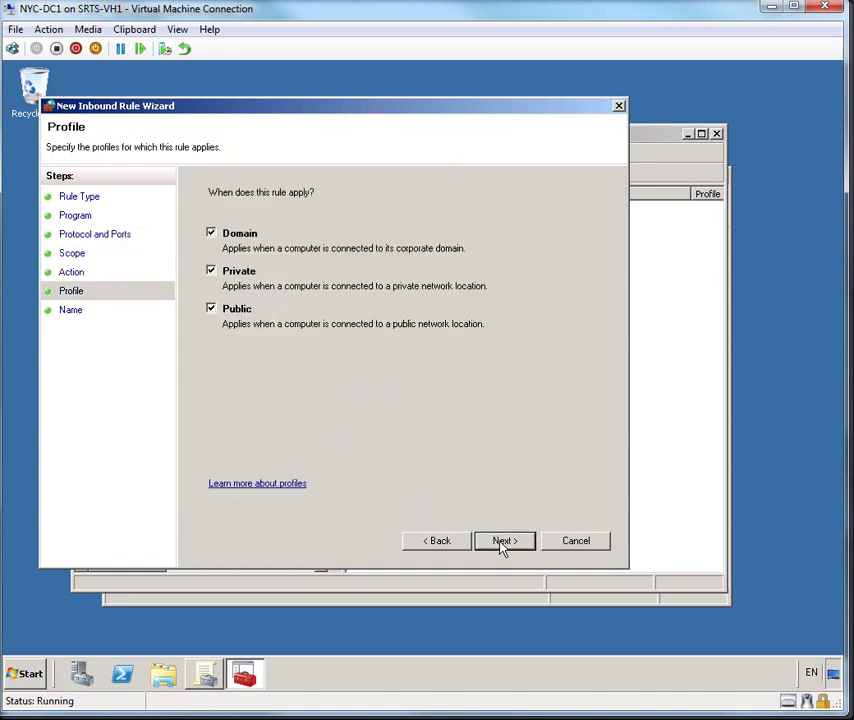
{"action": "left_click", "coordinate": [502, 545]}
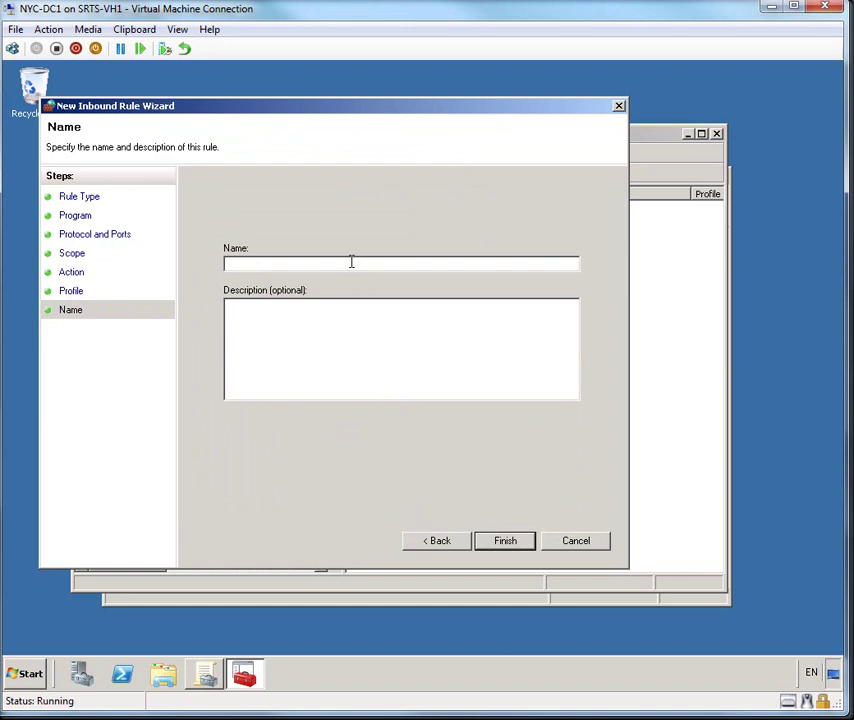
{"action": "type", "text": "Inbound ICMPv6 Echo Re"}
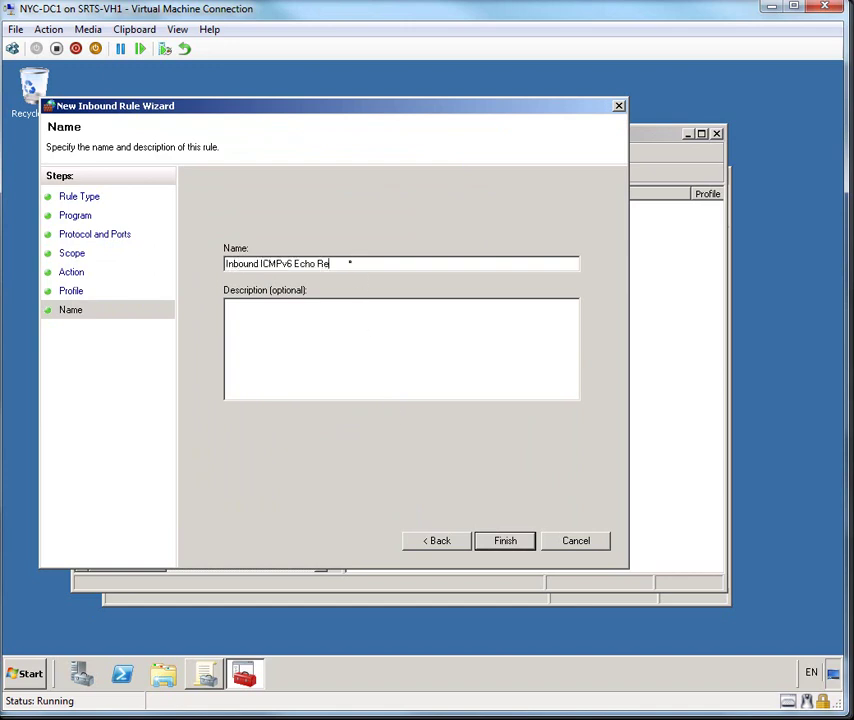
{"action": "type", "text": "quests"}
- Finish the inbound ICMPv6 rule and show the Outbound Rules list
{"action": "left_click", "coordinate": [492, 545]}
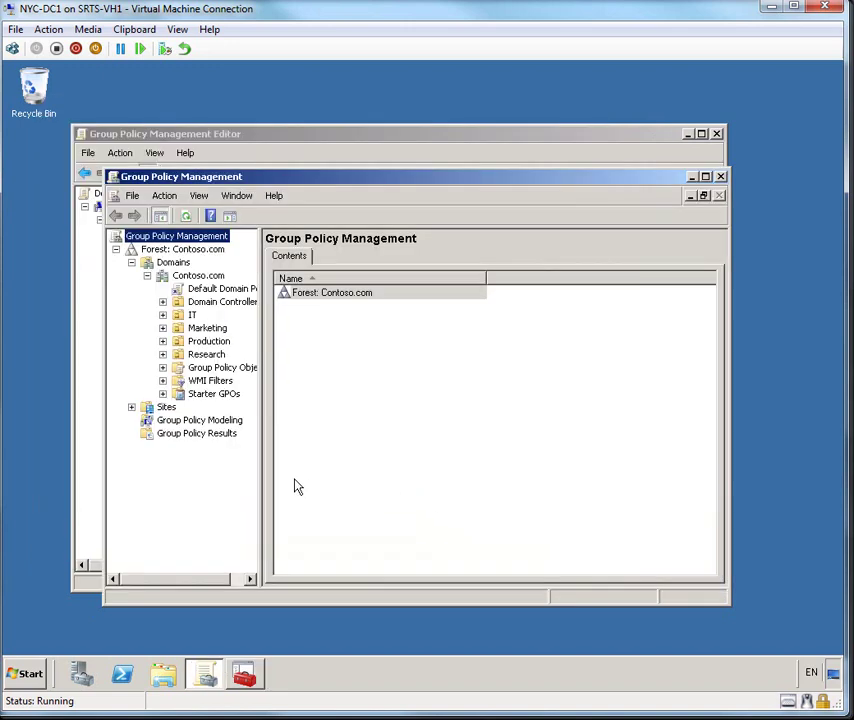
{"action": "left_click", "coordinate": [186, 154]}
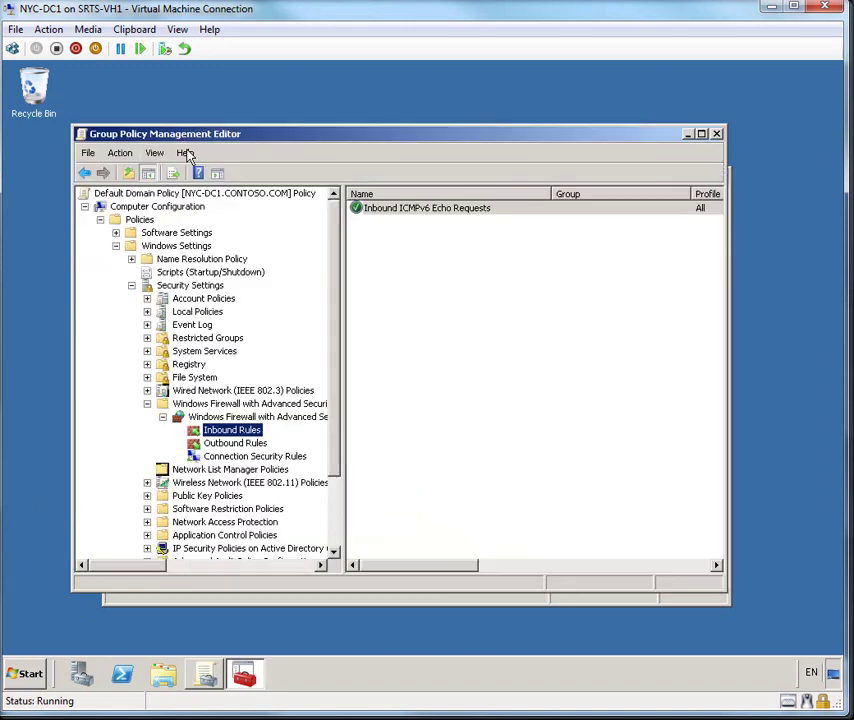
{"action": "left_click", "coordinate": [205, 444]}
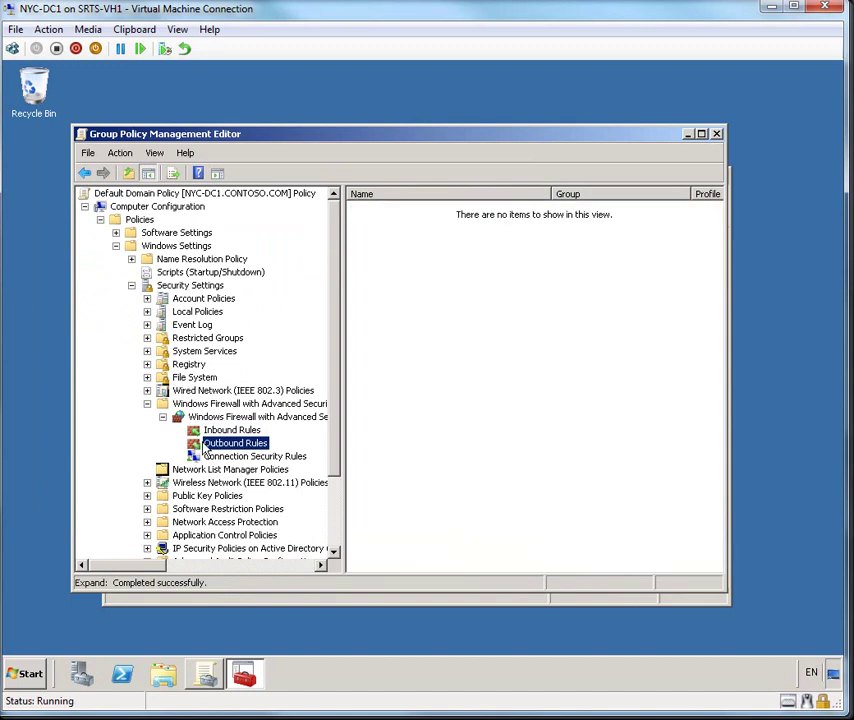
{"action": "right_click", "coordinate": [205, 447]}
- Create a custom outbound rule for all programs, limited to ICMPv6 Echo Request
{"action": "left_click", "coordinate": [287, 455]}
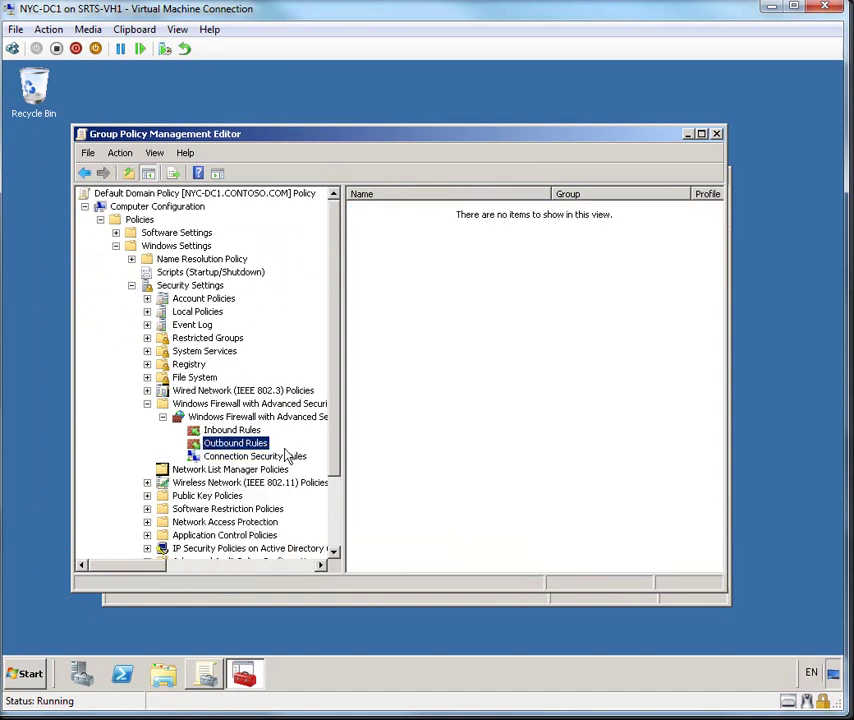
{"action": "left_click", "coordinate": [274, 404]}
{"action": "left_click", "coordinate": [540, 580]}
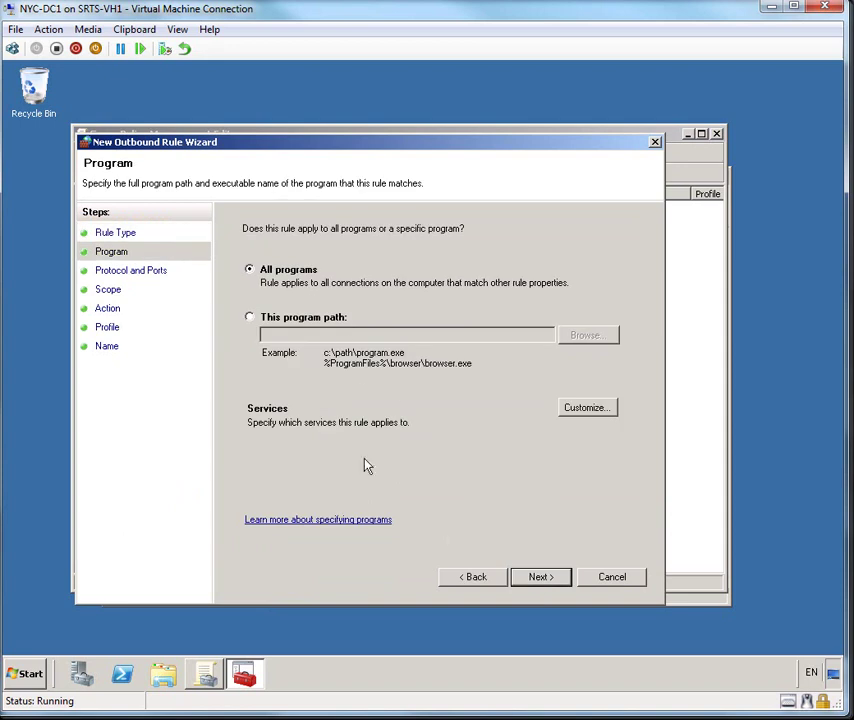
{"action": "left_click", "coordinate": [533, 578]}
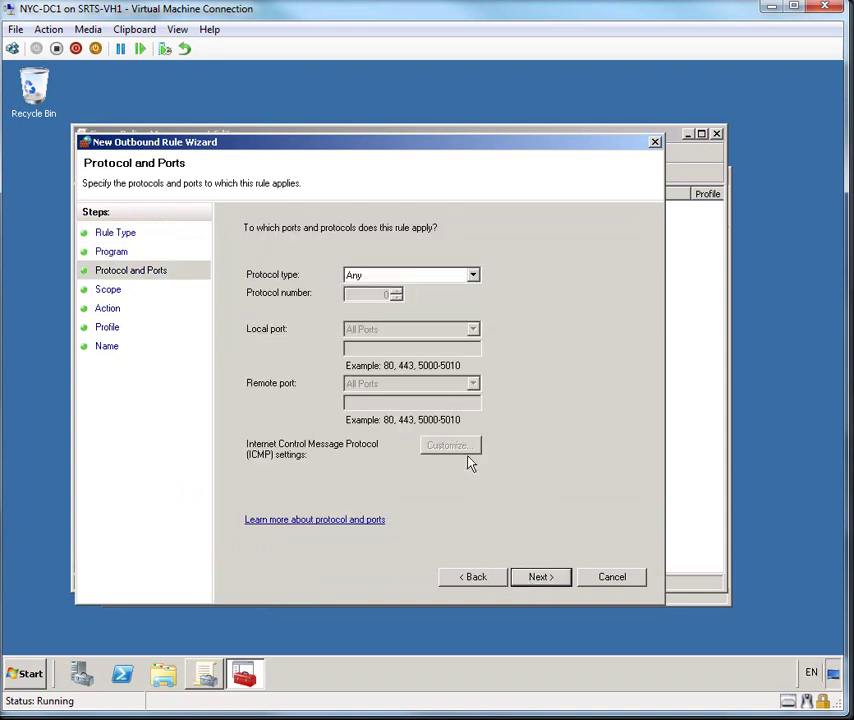
{"action": "left_click", "coordinate": [472, 275]}
{"action": "left_click", "coordinate": [390, 407]}
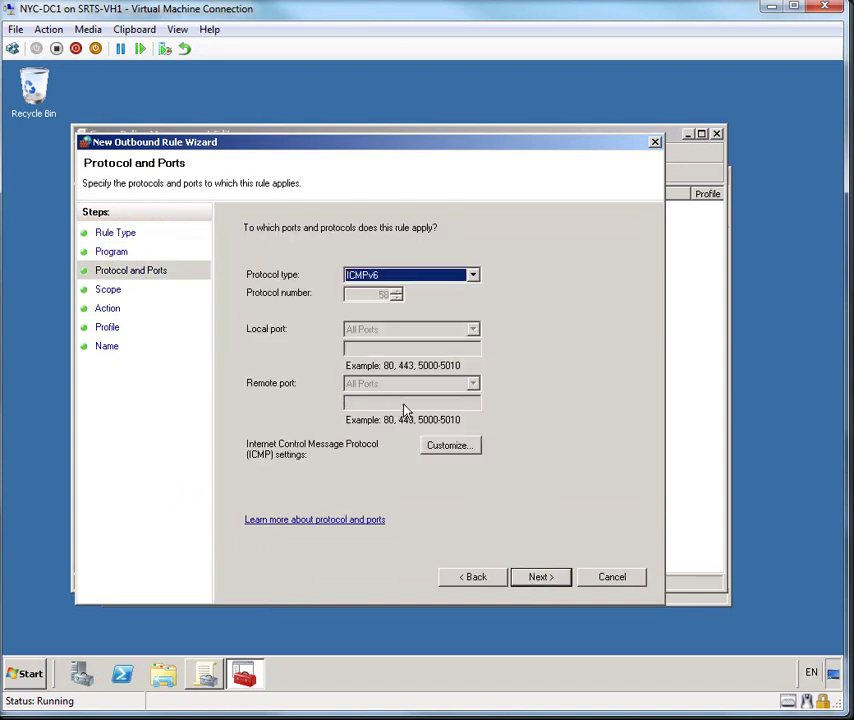
{"action": "left_click", "coordinate": [447, 447]}
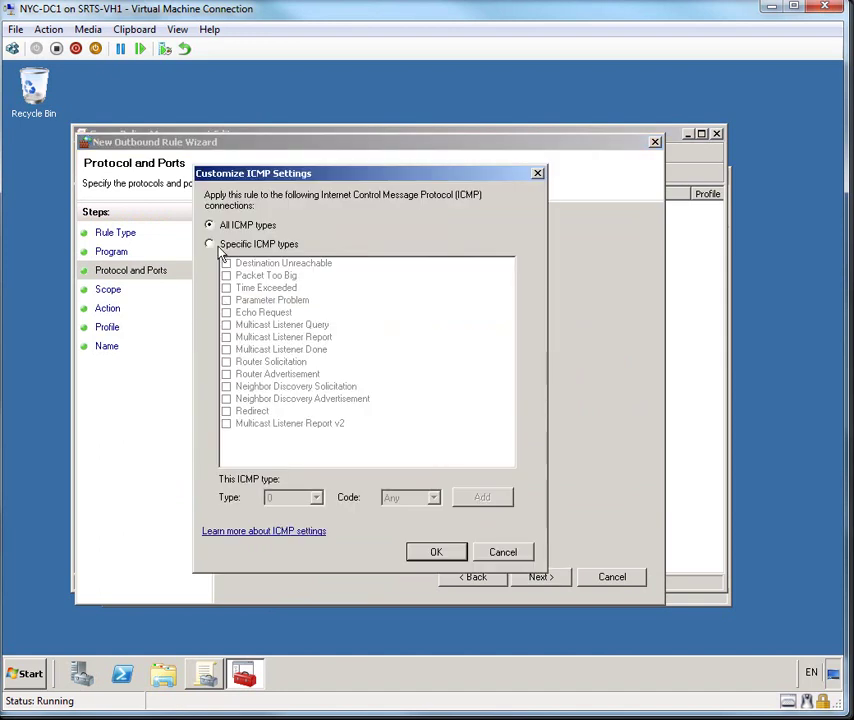
{"action": "left_click", "coordinate": [210, 244]}
{"action": "left_click", "coordinate": [226, 312]}
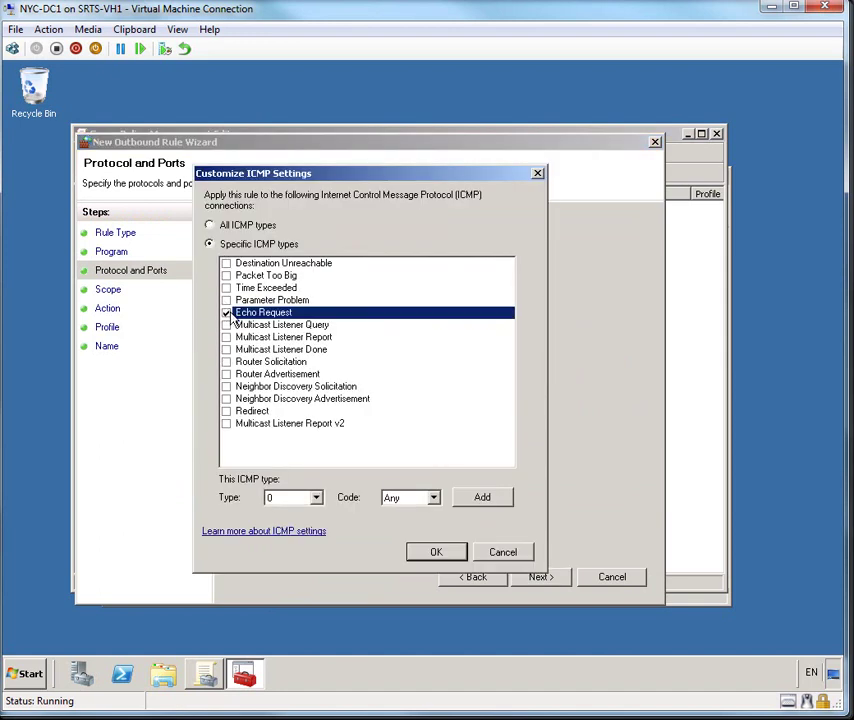
{"action": "left_click", "coordinate": [447, 556]}
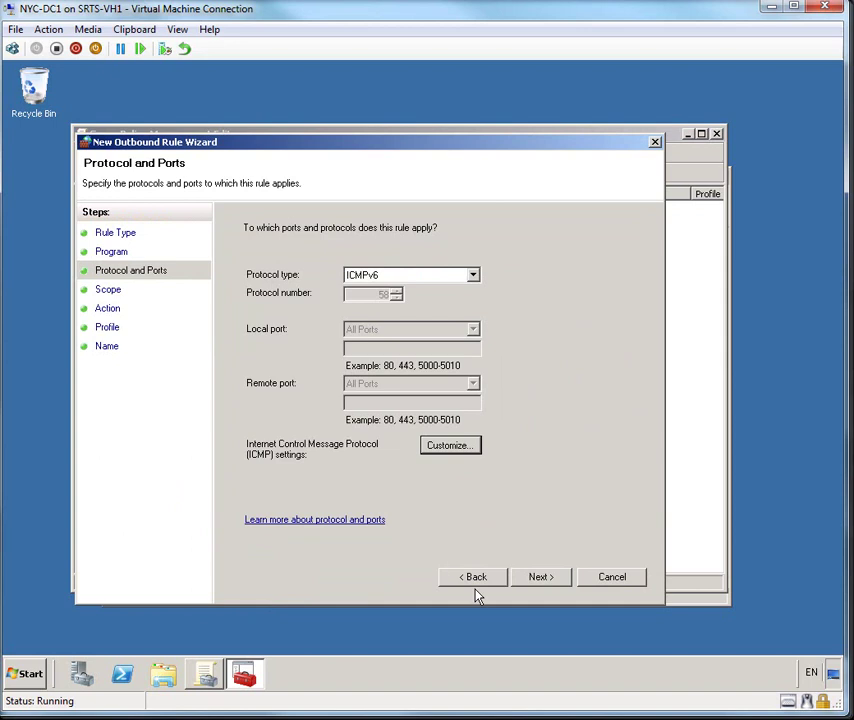
- Allow the connection on all profiles, name it 'Outbound ICMPv6 Echo Requests', and close the policy windows
{"action": "left_click", "coordinate": [532, 581]}
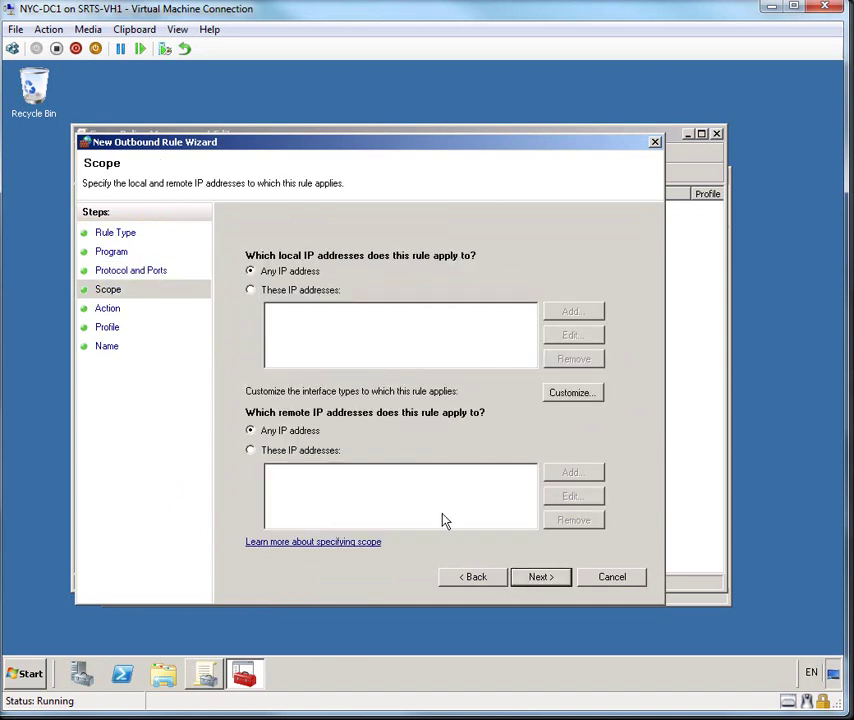
{"action": "left_click", "coordinate": [529, 581]}
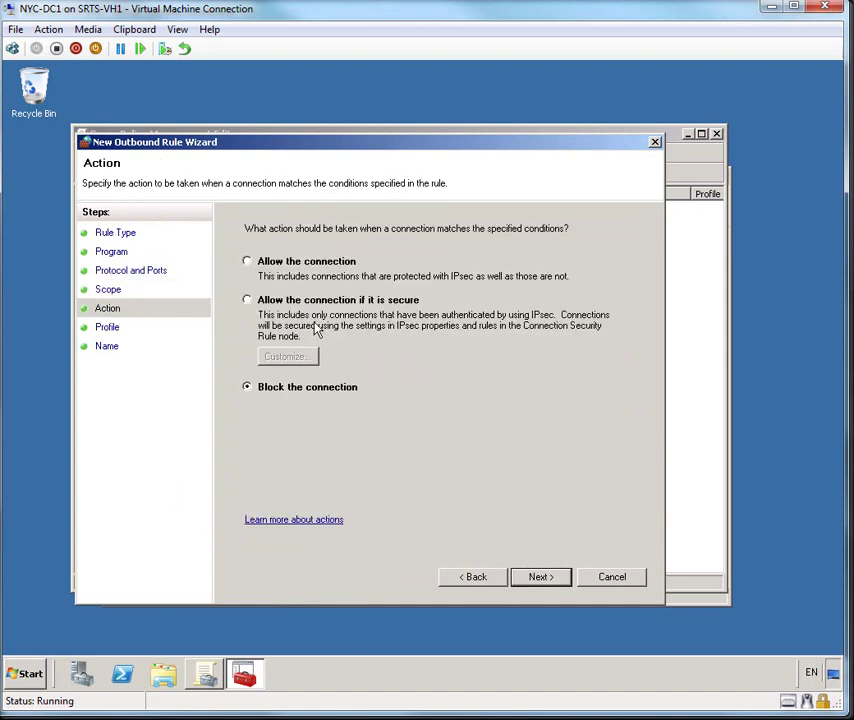
{"action": "left_click", "coordinate": [284, 263]}
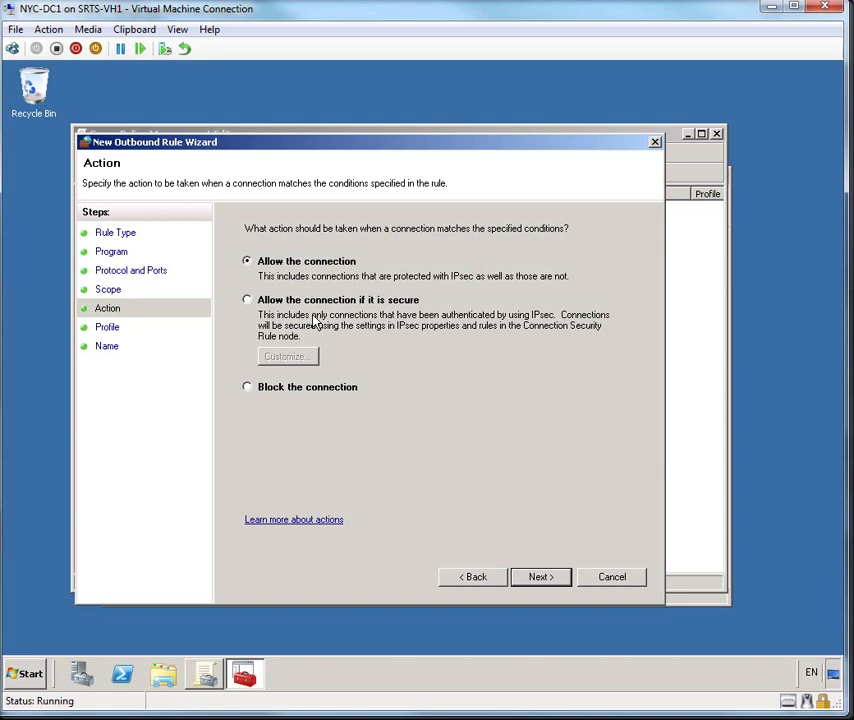
{"action": "left_click", "coordinate": [531, 577]}
{"action": "left_click", "coordinate": [532, 577]}
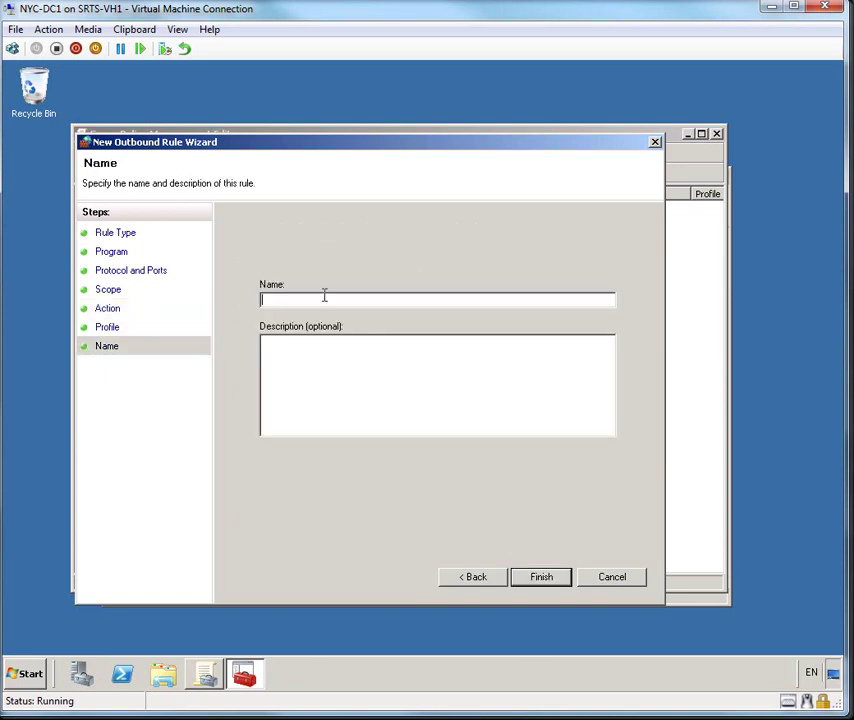
{"action": "type", "text": "Ou"}
{"action": "type", "text": "tbound"}
{"action": "type", "text": " ICMPv"}
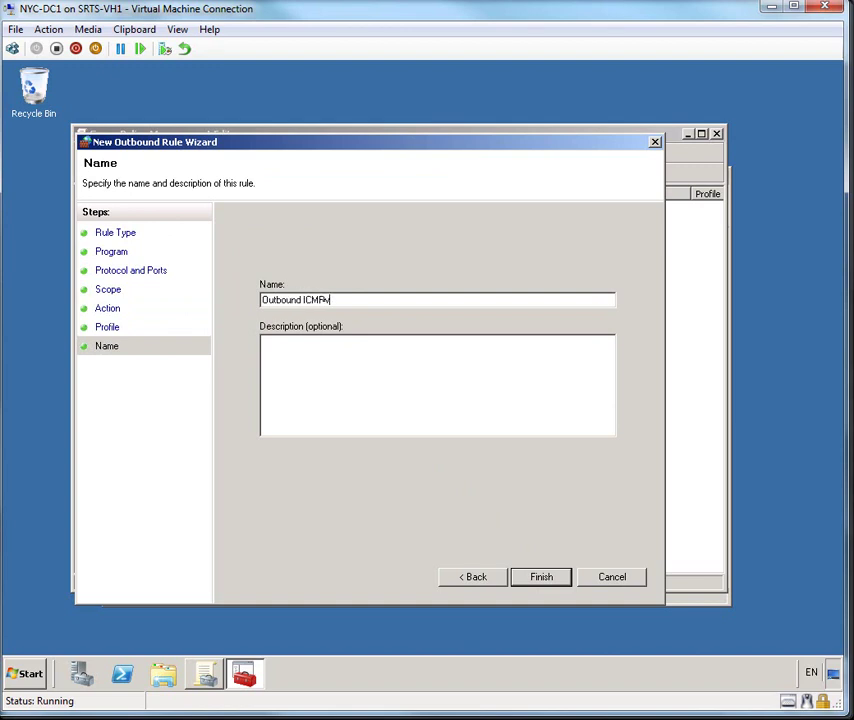
{"action": "type", "text": "6 Ec"}
{"action": "type", "text": "ho Reque"}
{"action": "type", "text": "sts"}
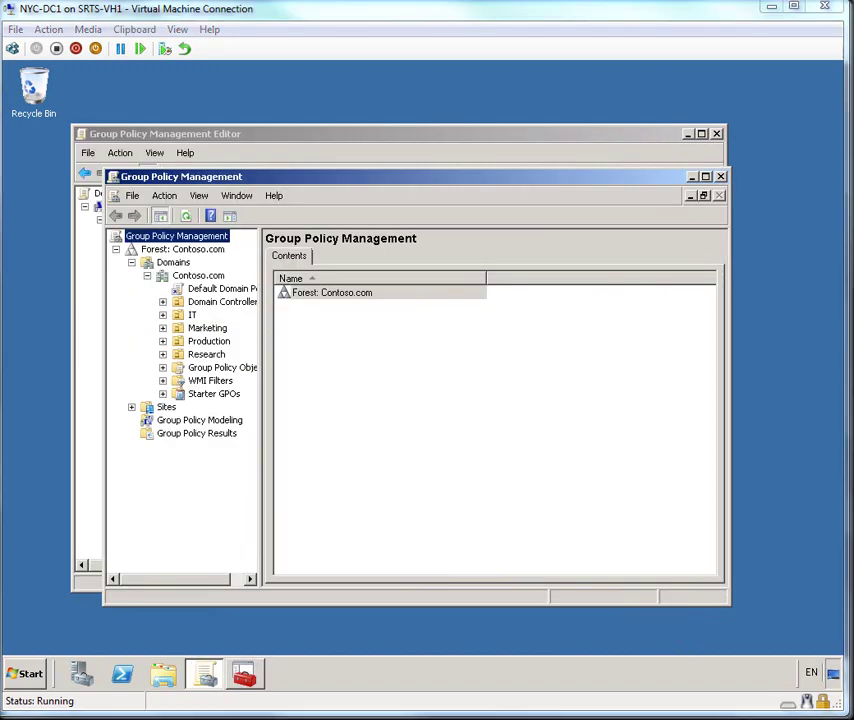
{"action": "left_click", "coordinate": [720, 176]}
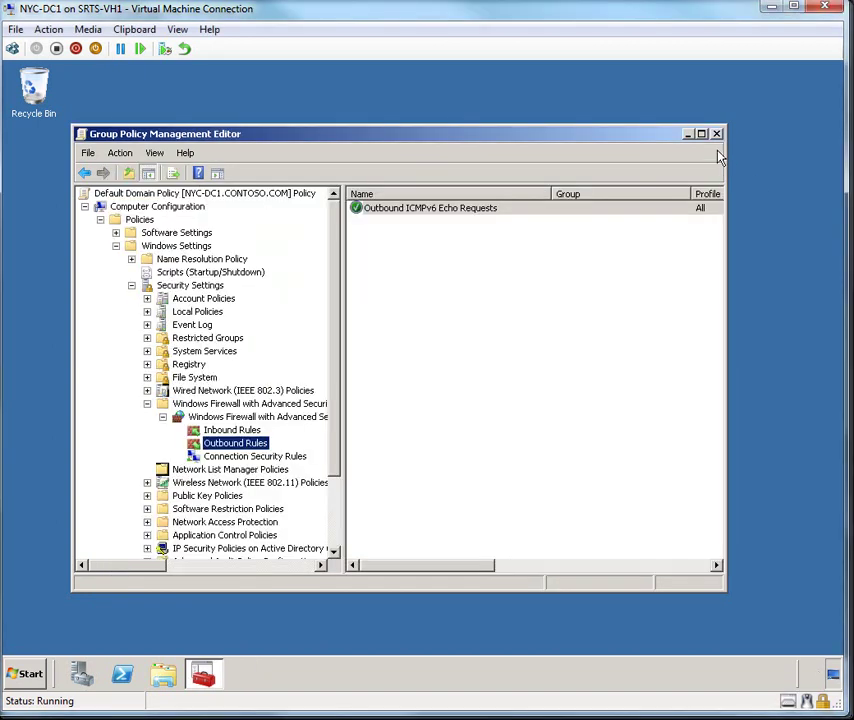
{"action": "left_click", "coordinate": [717, 135]}
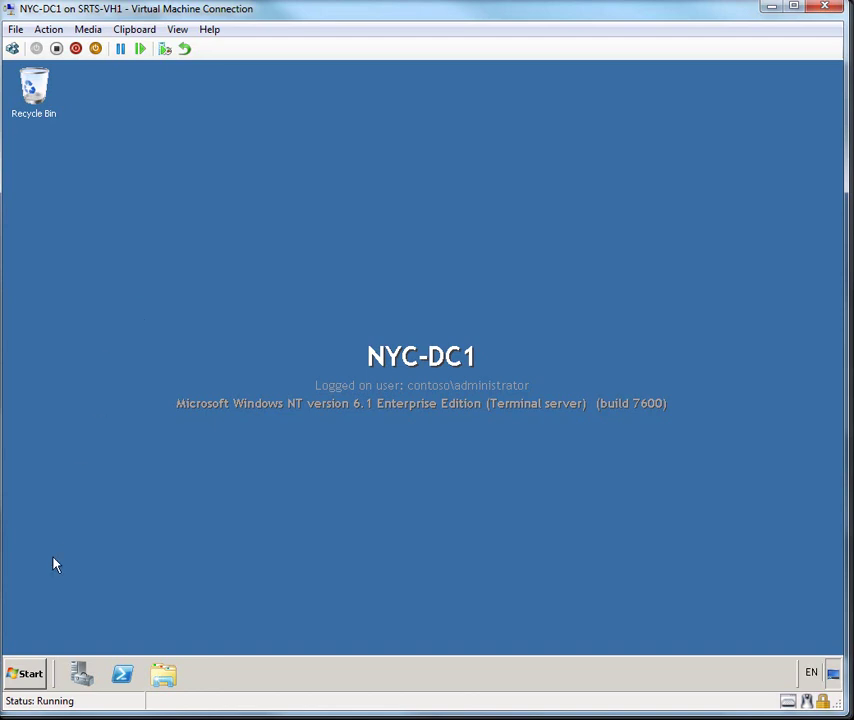
- Open DNS Manager and show the Contoso.com forward lookup zone on NYC-DC1
{"action": "left_click", "coordinate": [25, 673]}
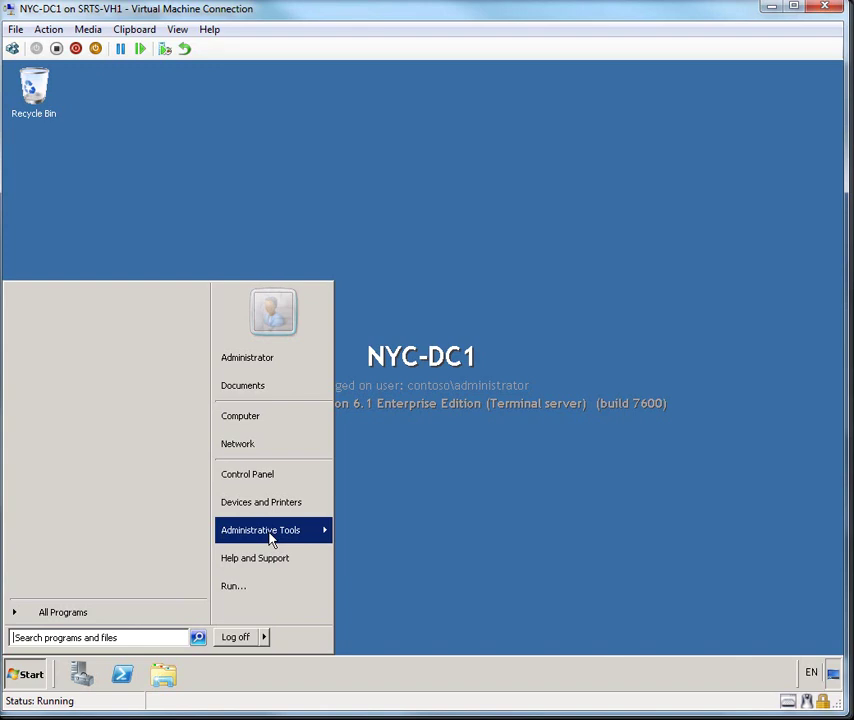
{"action": "mouse_move", "coordinate": [260, 530]}
{"action": "left_click", "coordinate": [375, 402]}
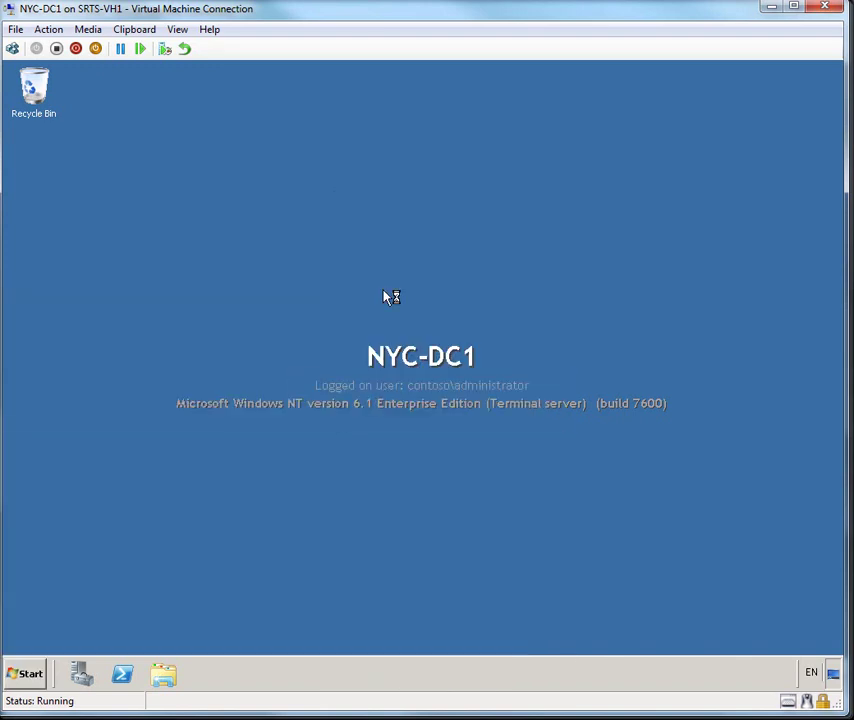
{"action": "double_click", "coordinate": [88, 183]}
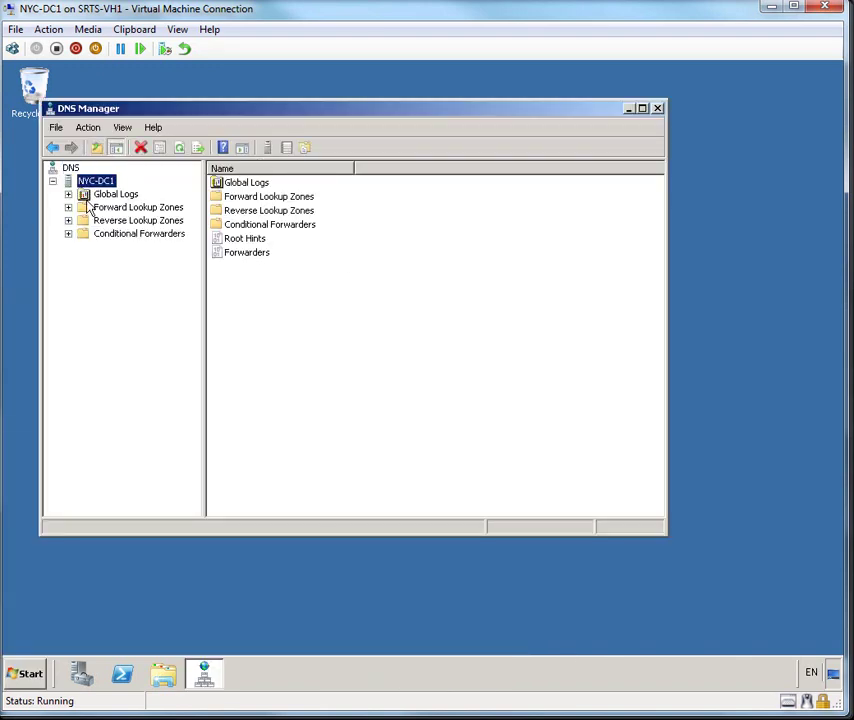
{"action": "left_click", "coordinate": [110, 194]}
{"action": "double_click", "coordinate": [130, 207]}
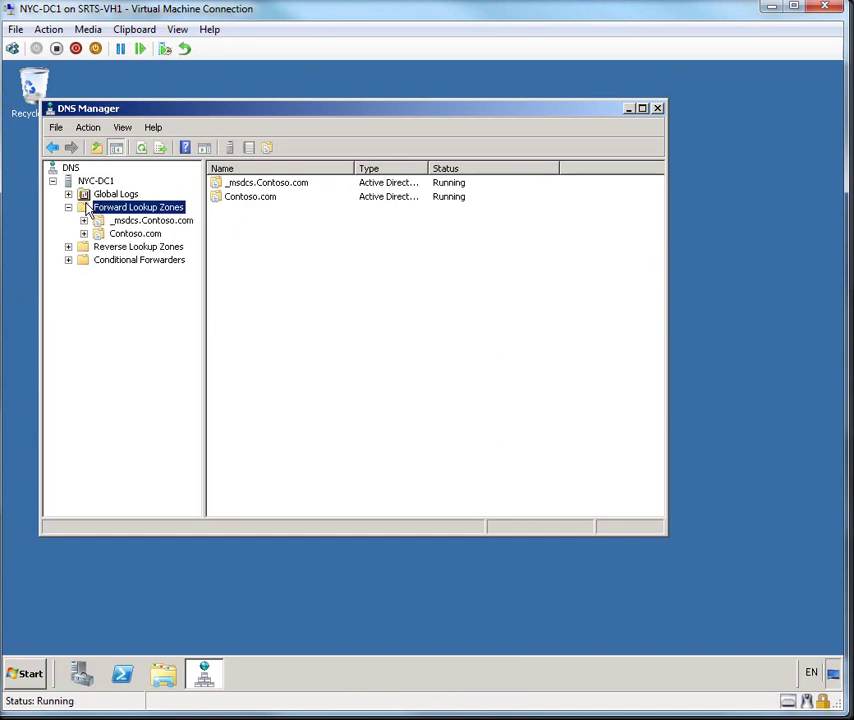
{"action": "double_click", "coordinate": [125, 233]}
- Add host record CRL with IP 10.10.0.20, then close DNS Manager
{"action": "right_click", "coordinate": [252, 420]}
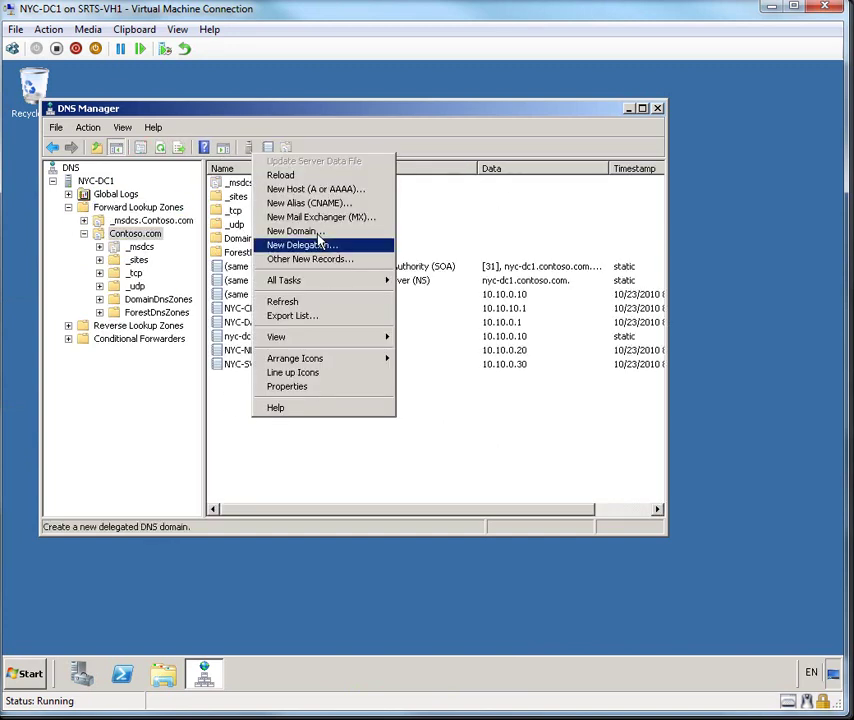
{"action": "left_click", "coordinate": [300, 189]}
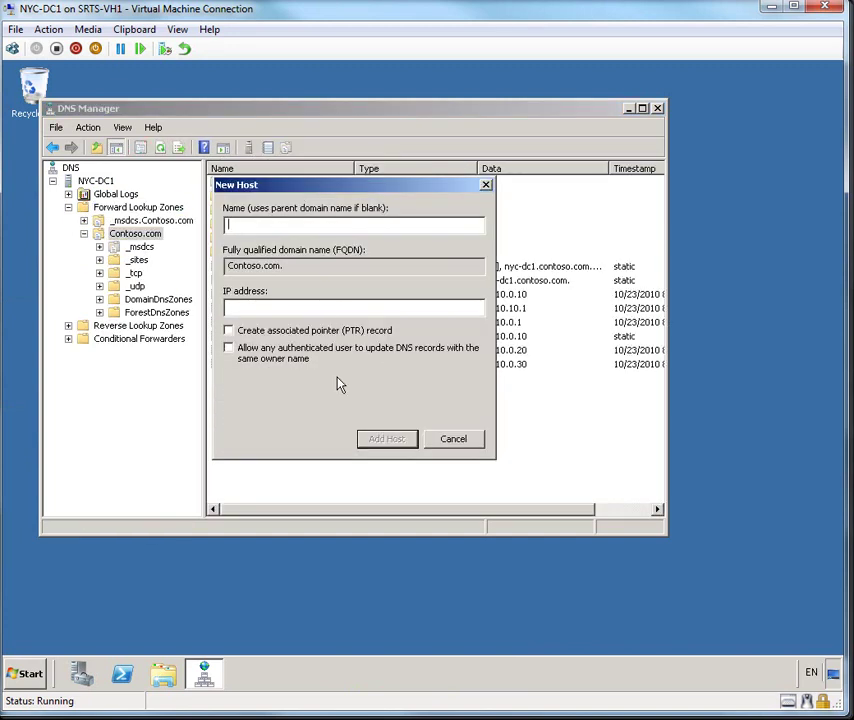
{"action": "type", "text": "CRL"}
{"action": "left_click", "coordinate": [296, 311]}
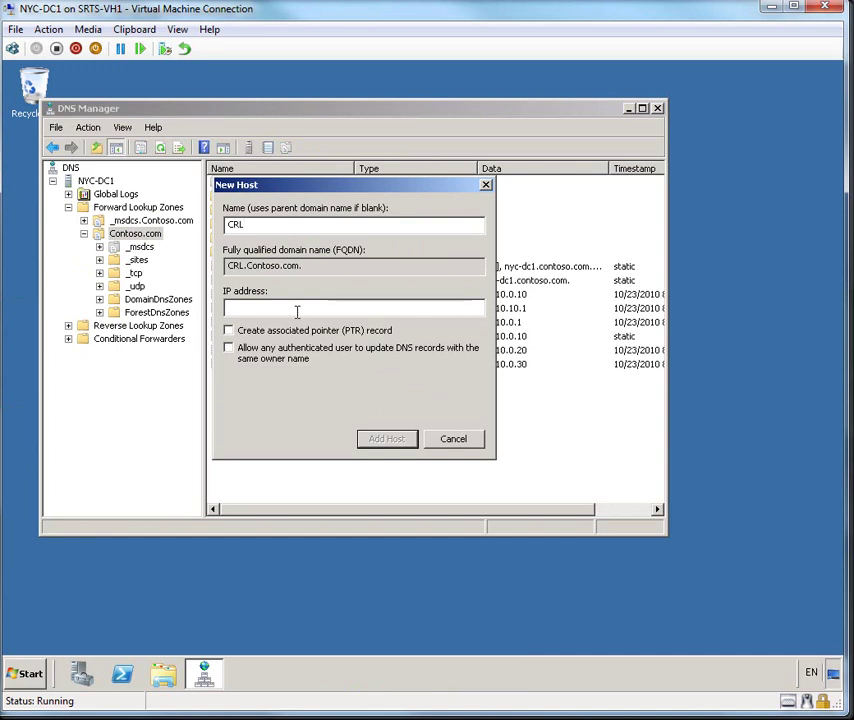
{"action": "type", "text": "10.10.0"}
{"action": "type", "text": ".20"}
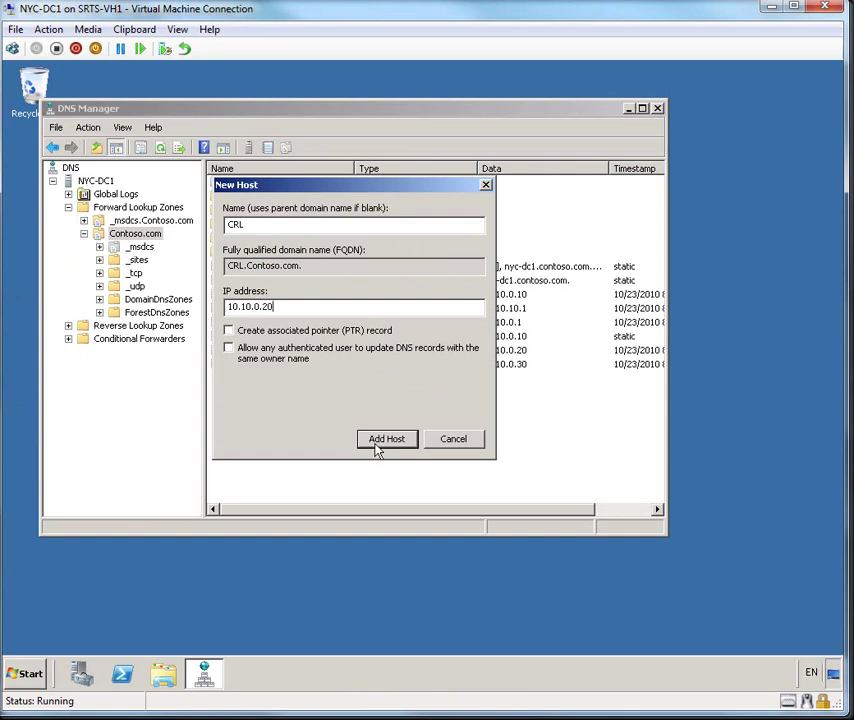
{"action": "left_click", "coordinate": [396, 446]}
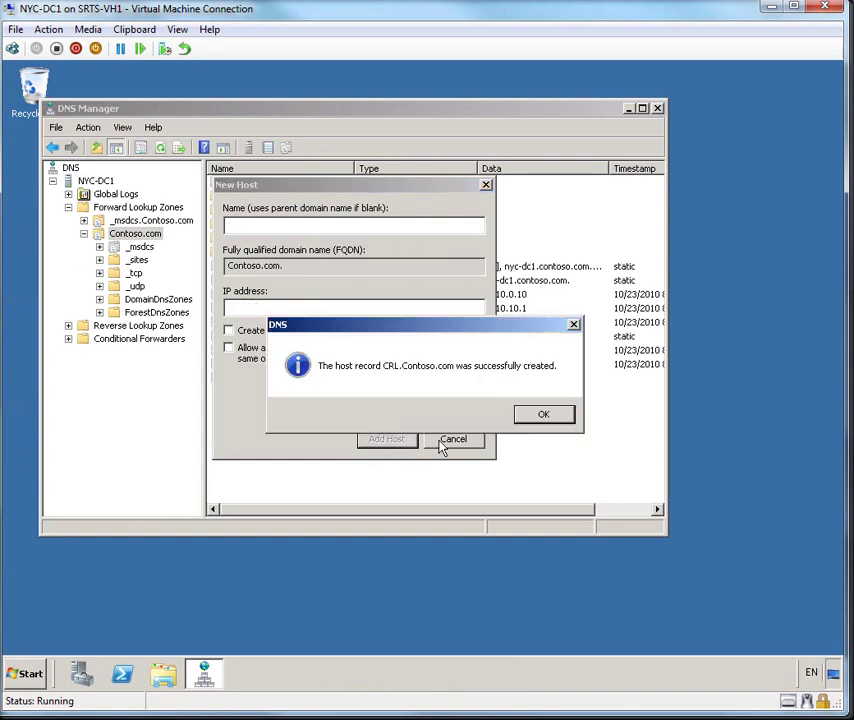
{"action": "left_click", "coordinate": [518, 418]}
{"action": "left_click", "coordinate": [470, 441]}
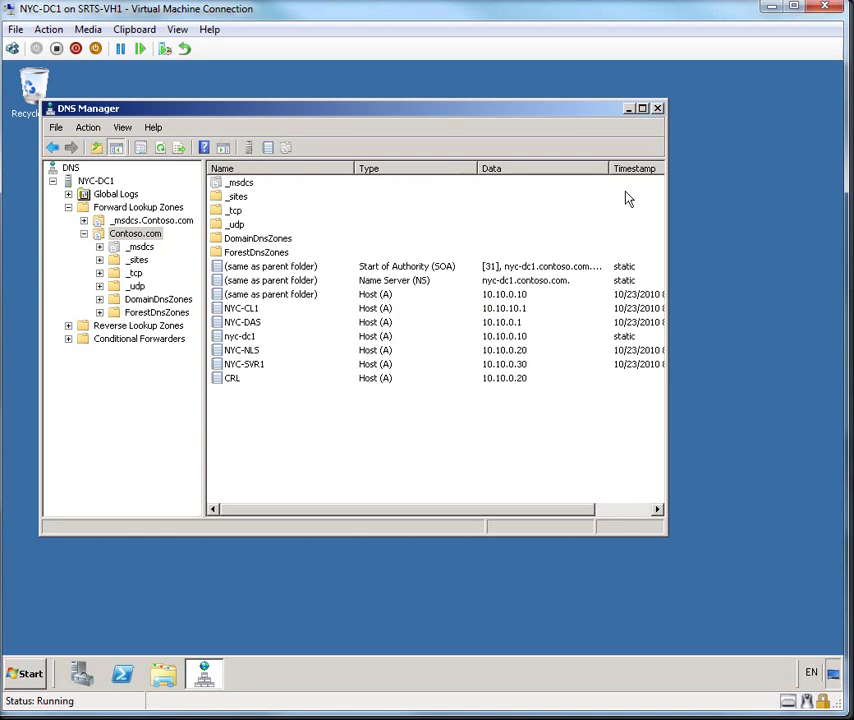
{"action": "left_click", "coordinate": [657, 109]}
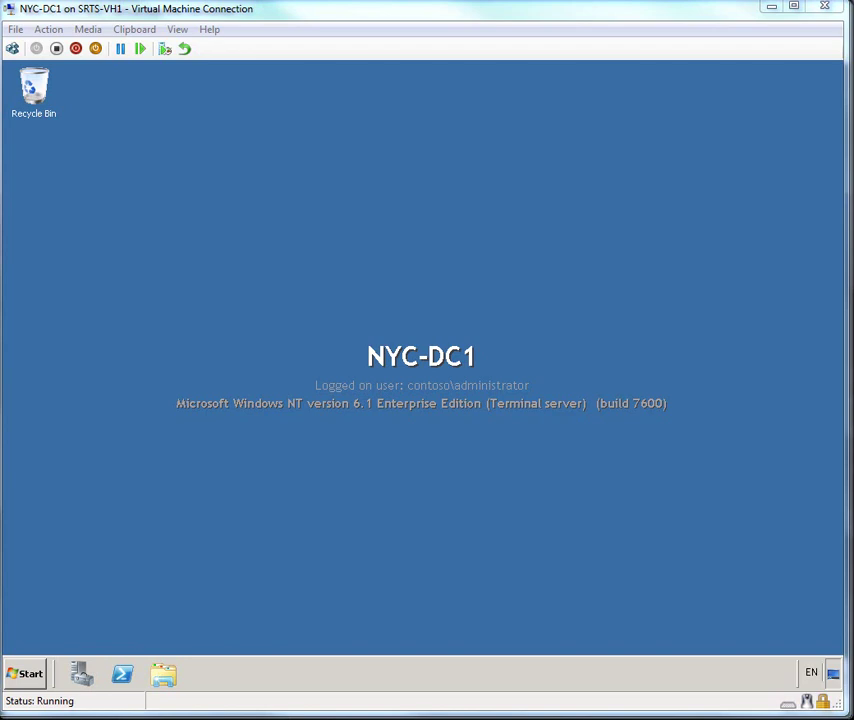
- Open Command Prompt and run dnscmd /config /globalqueryblocklist wpad
{"action": "left_click", "coordinate": [24, 677]}
{"action": "left_click", "coordinate": [66, 638]}
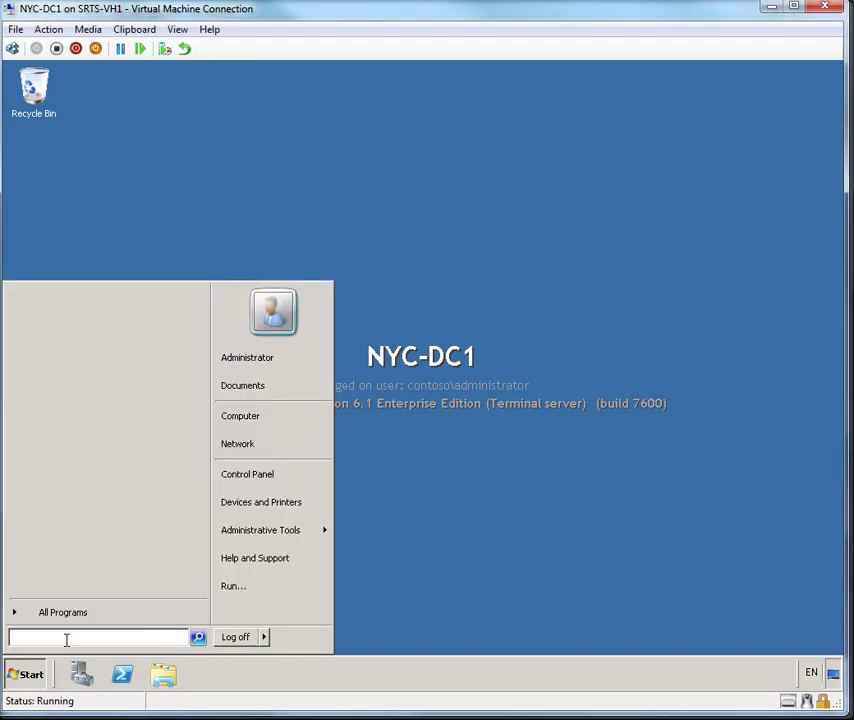
{"action": "type", "text": "cmd"}
{"action": "key", "text": "Return"}
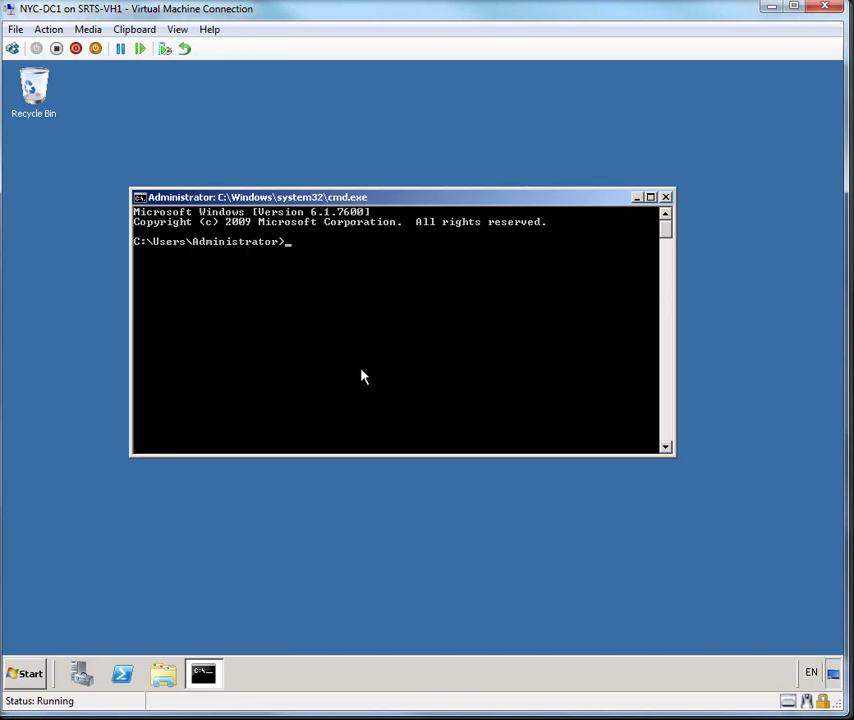
{"action": "type", "text": "dnscmd "}
{"action": "type", "text": "/config "}
{"action": "type", "text": "/"}
{"action": "type", "text": "global"}
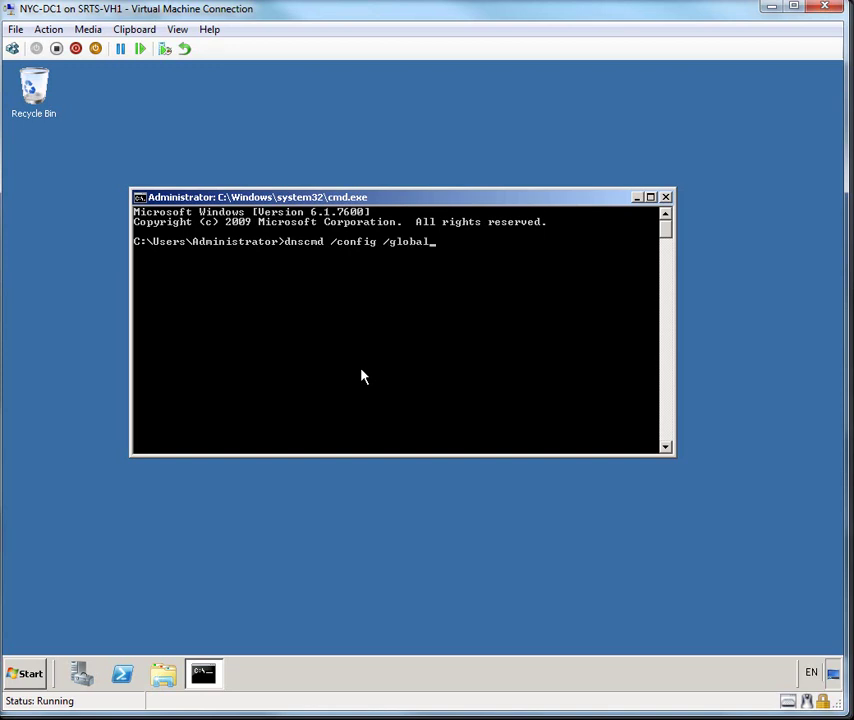
{"action": "type", "text": "quer"}
{"action": "type", "text": "ybloc"}
{"action": "type", "text": "klist w"}
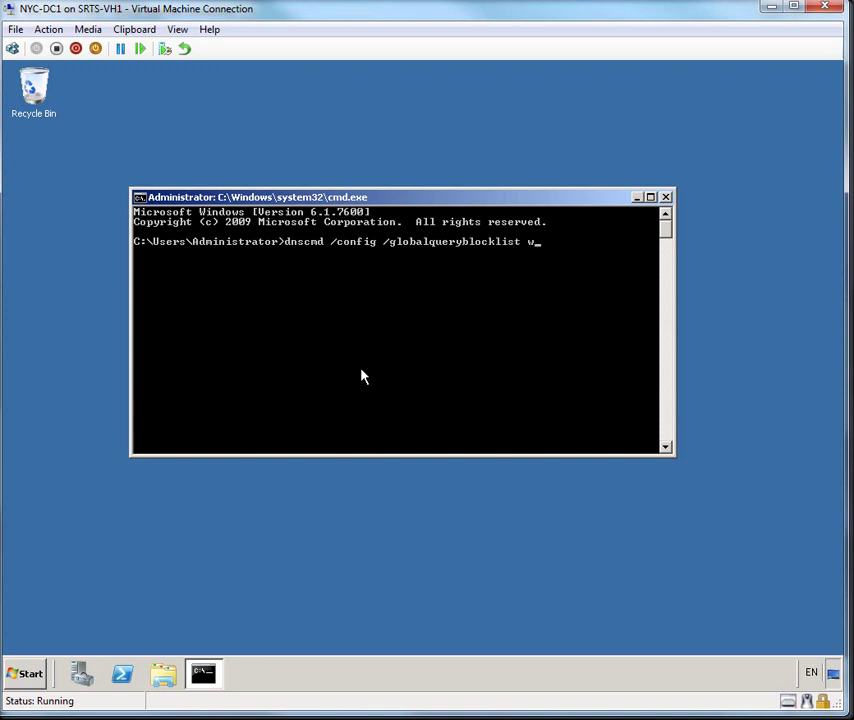
{"action": "type", "text": "pad"}
{"action": "key", "text": "Return"}
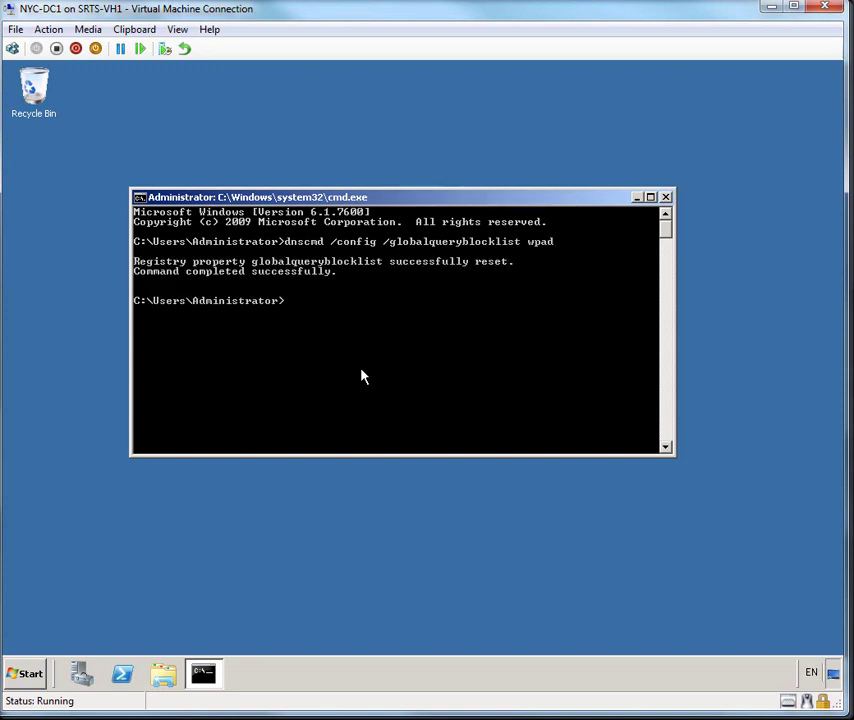